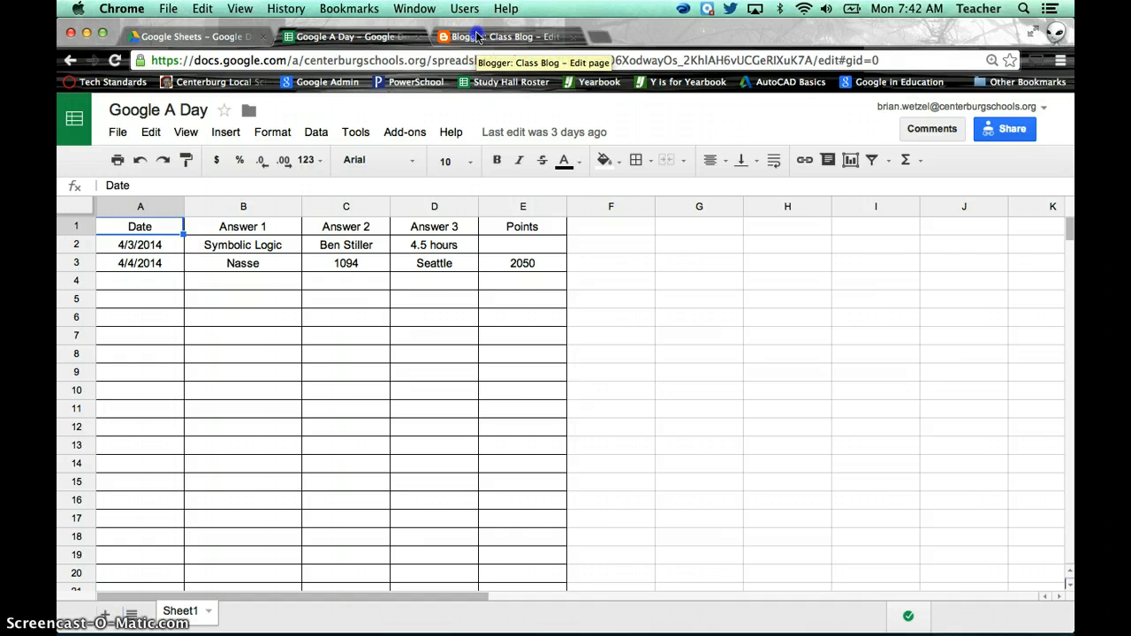
Switch to Blogger and leave the page editor for the dashboard listing the blogs.
{"action": "left_click", "coordinate": [476, 36]}
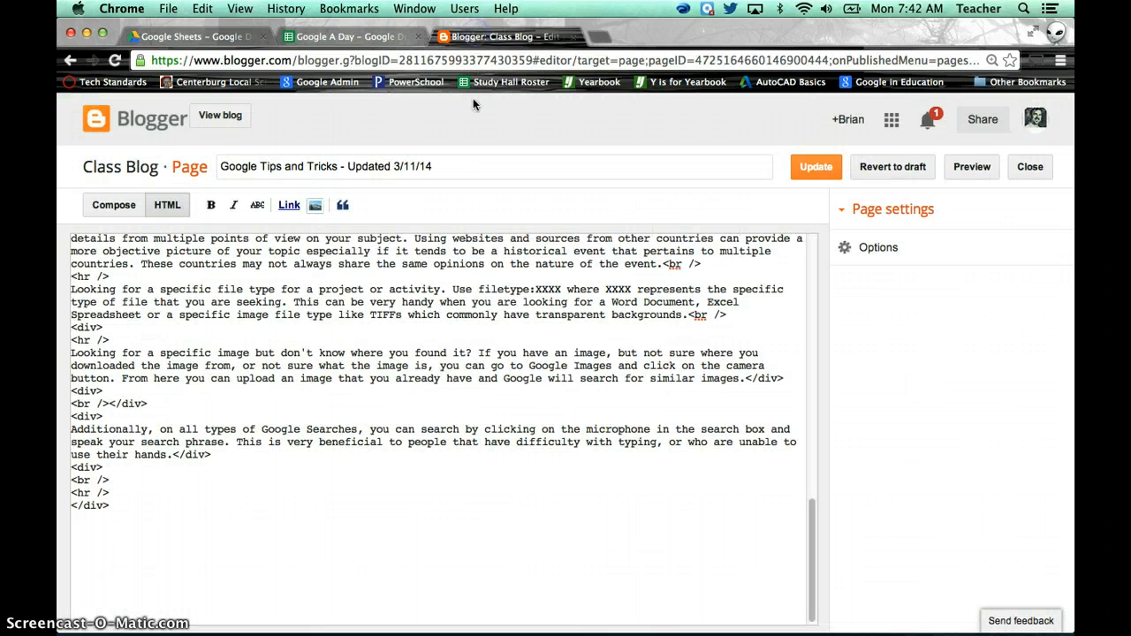
{"action": "left_click", "coordinate": [115, 175]}
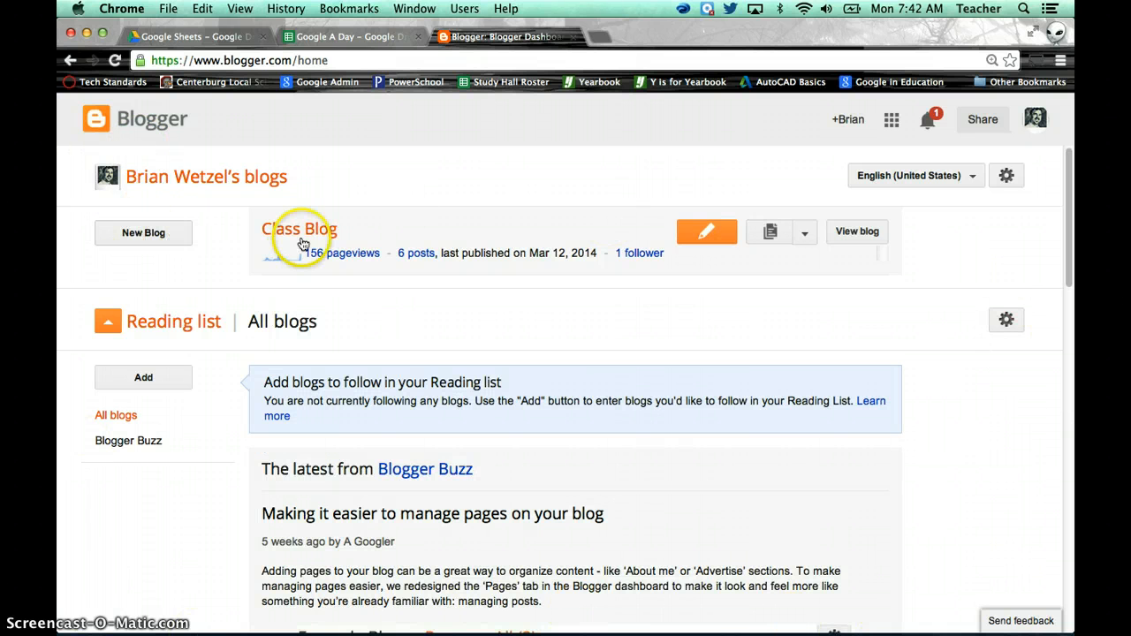
In Google Sheets, publish the Google A Day spreadsheet to the web and copy its embed code.
{"action": "left_click", "coordinate": [353, 37]}
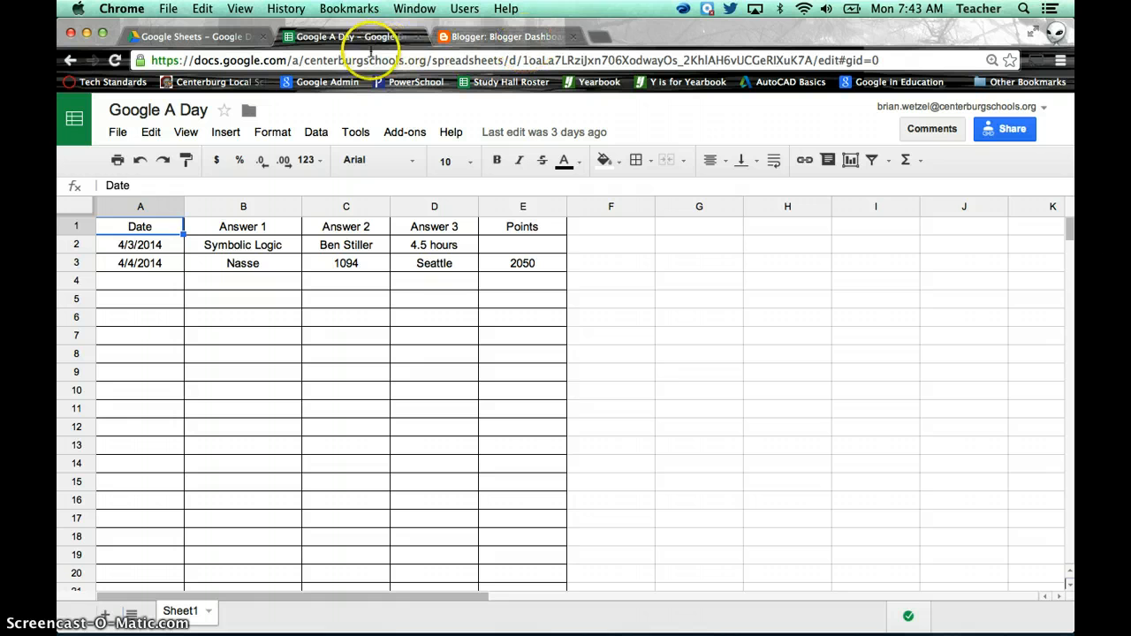
{"action": "left_click", "coordinate": [116, 132]}
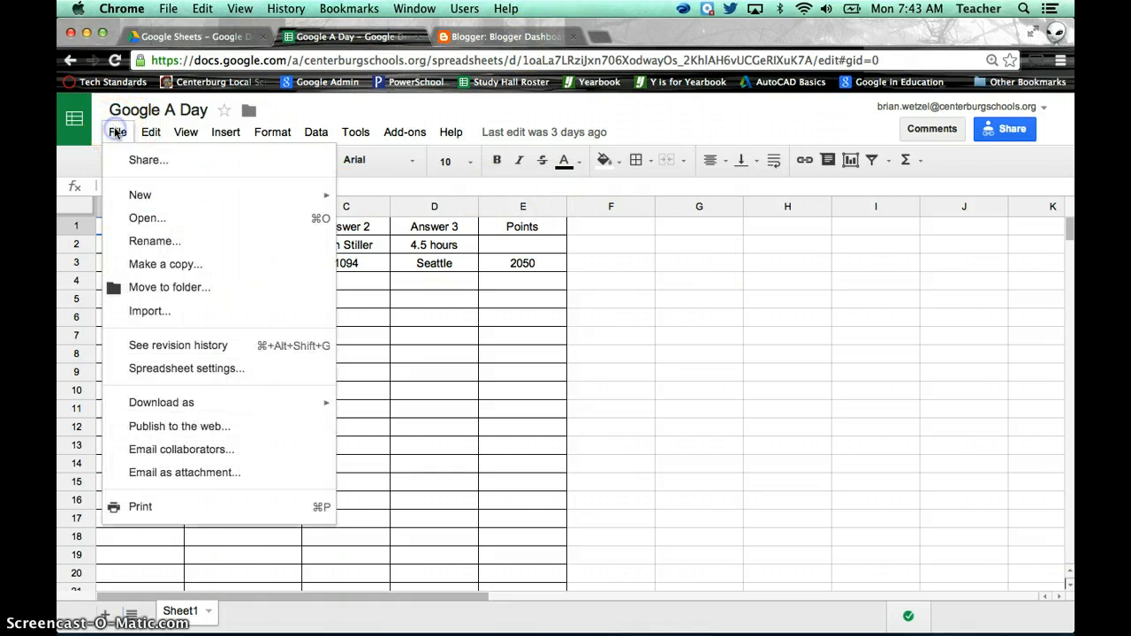
{"action": "left_click", "coordinate": [173, 431]}
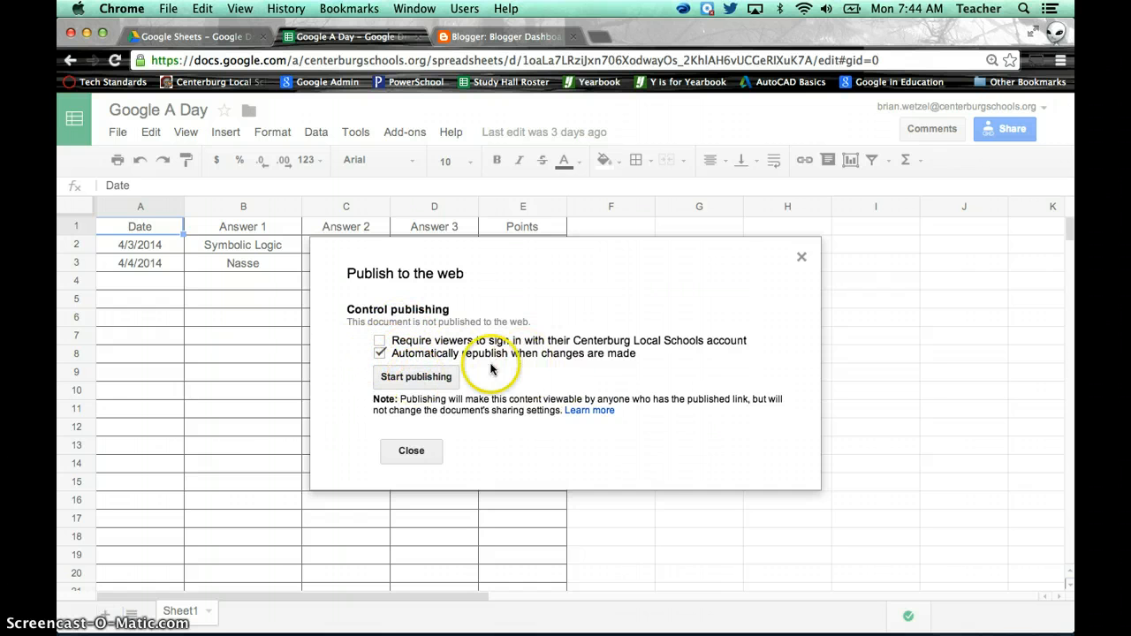
{"action": "left_click", "coordinate": [413, 383]}
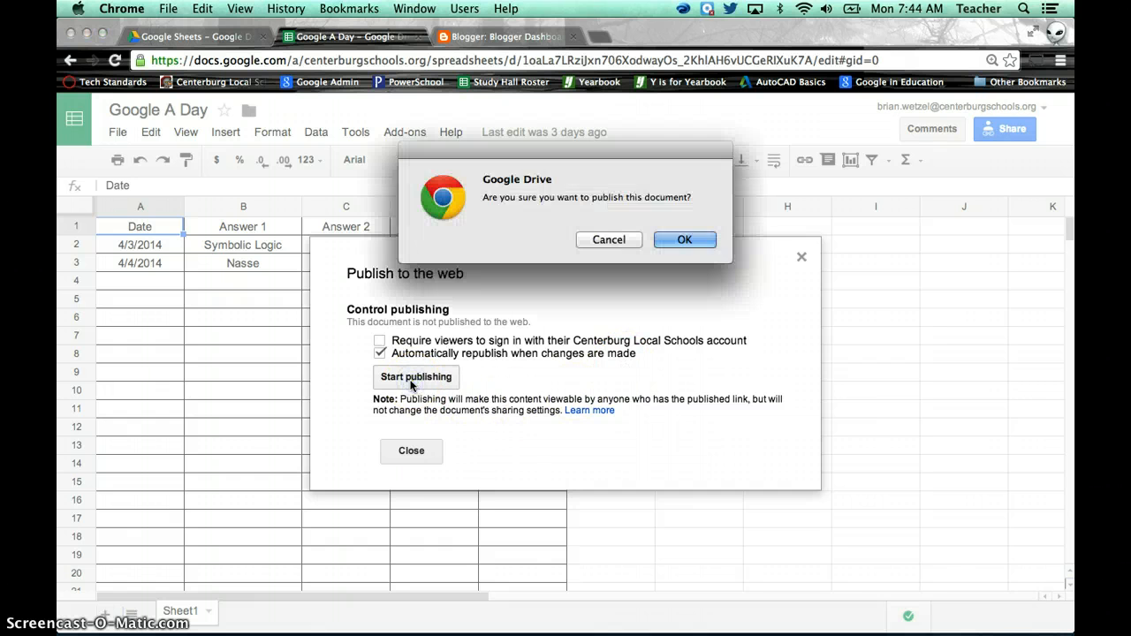
{"action": "left_click", "coordinate": [681, 241]}
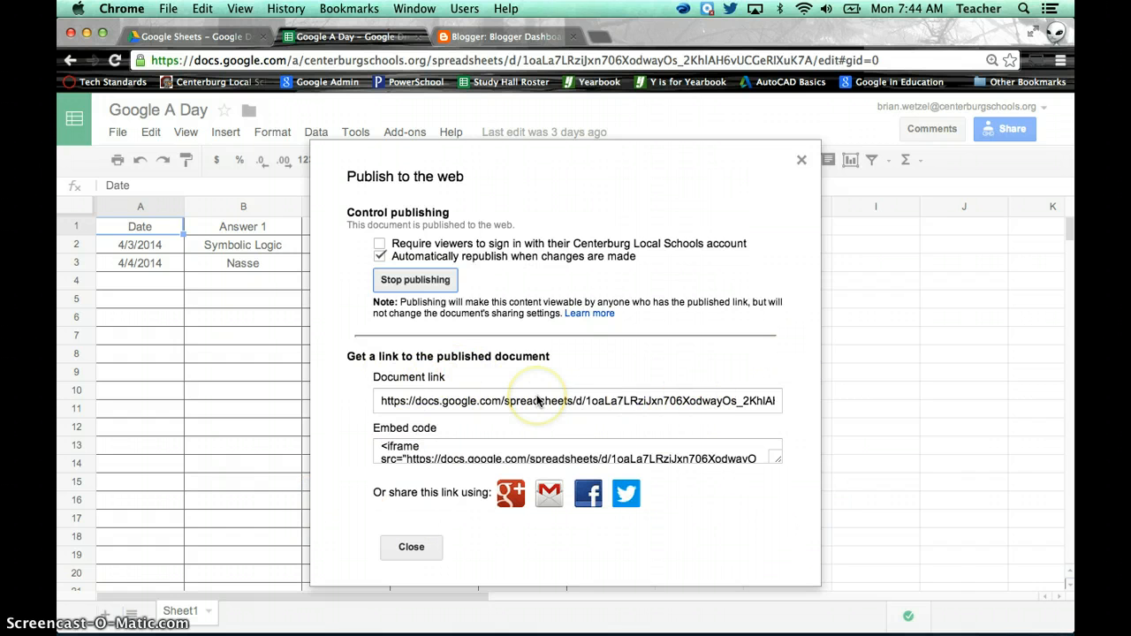
{"action": "left_click", "coordinate": [403, 449]}
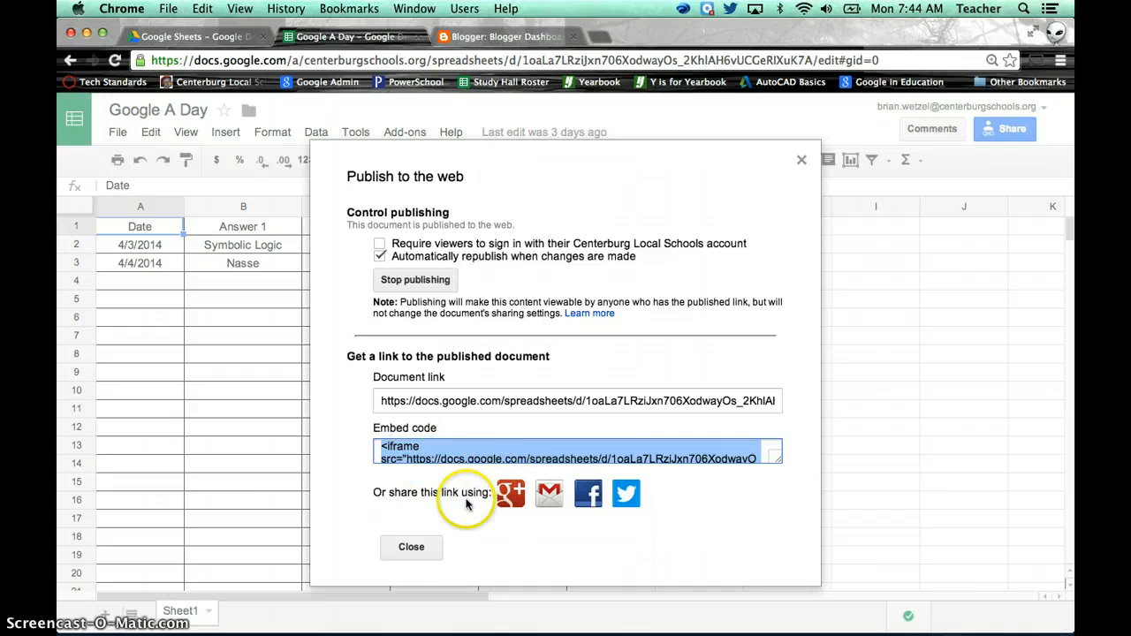
{"action": "left_click", "coordinate": [406, 552]}
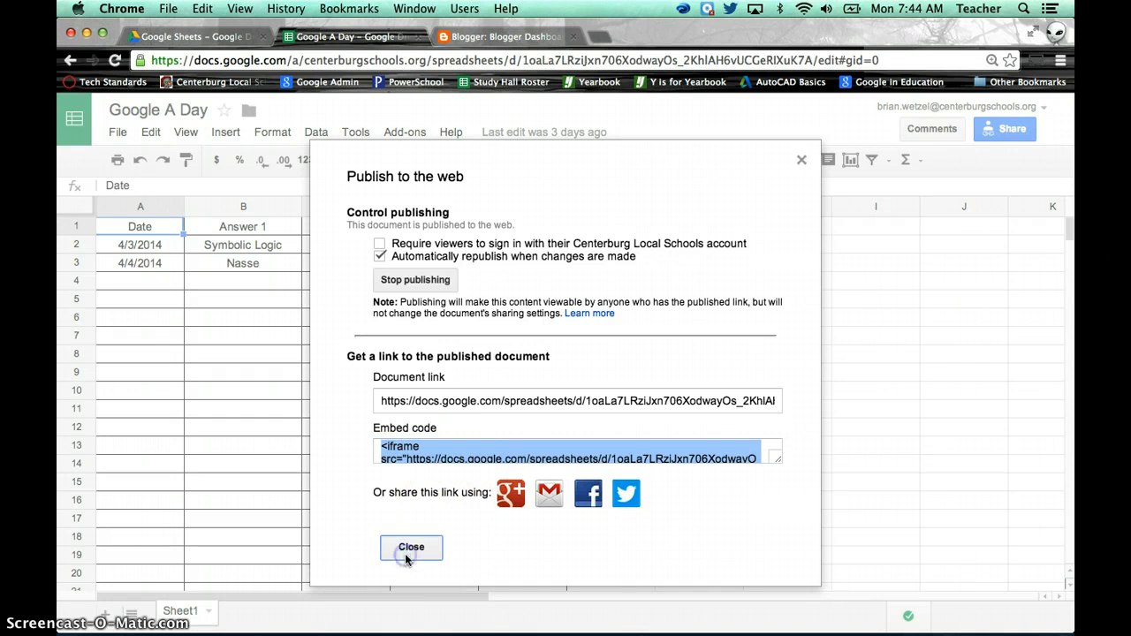
In Blogger, open the Class Blog page "Google Tips and Tricks - Updated 3/11/14" for editing.
{"action": "left_click", "coordinate": [491, 38]}
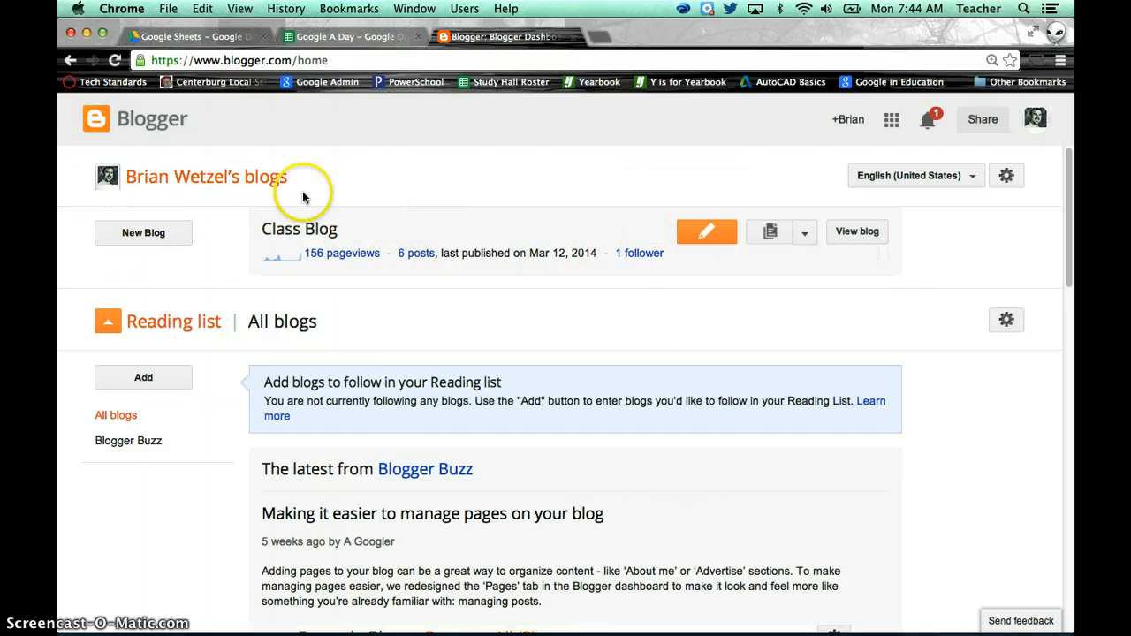
{"action": "left_click", "coordinate": [291, 232]}
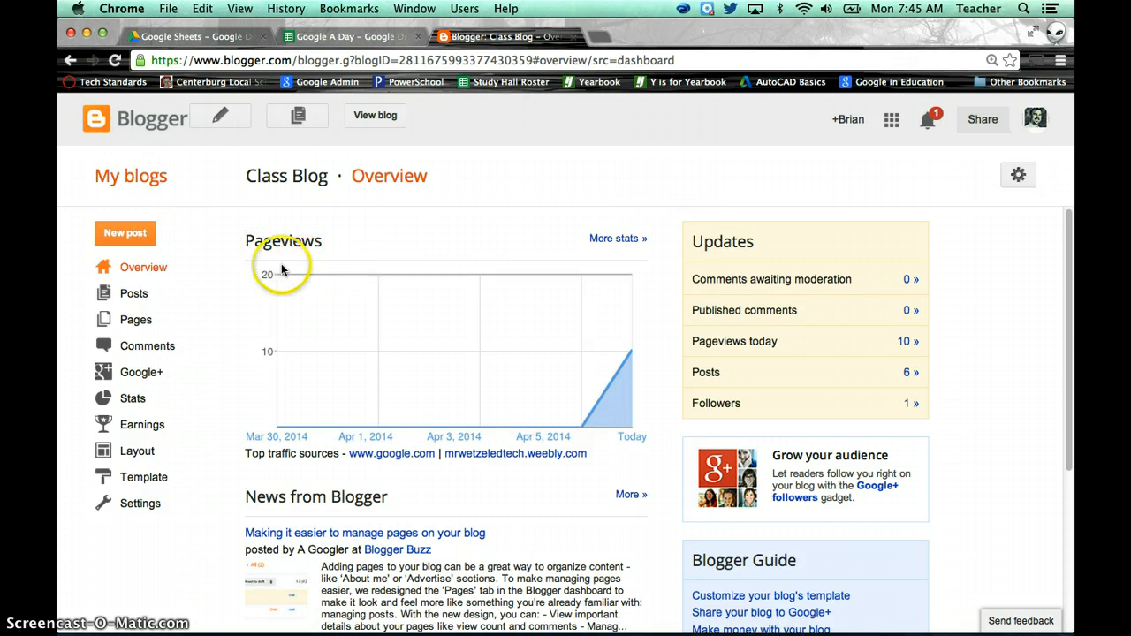
{"action": "left_click", "coordinate": [136, 323]}
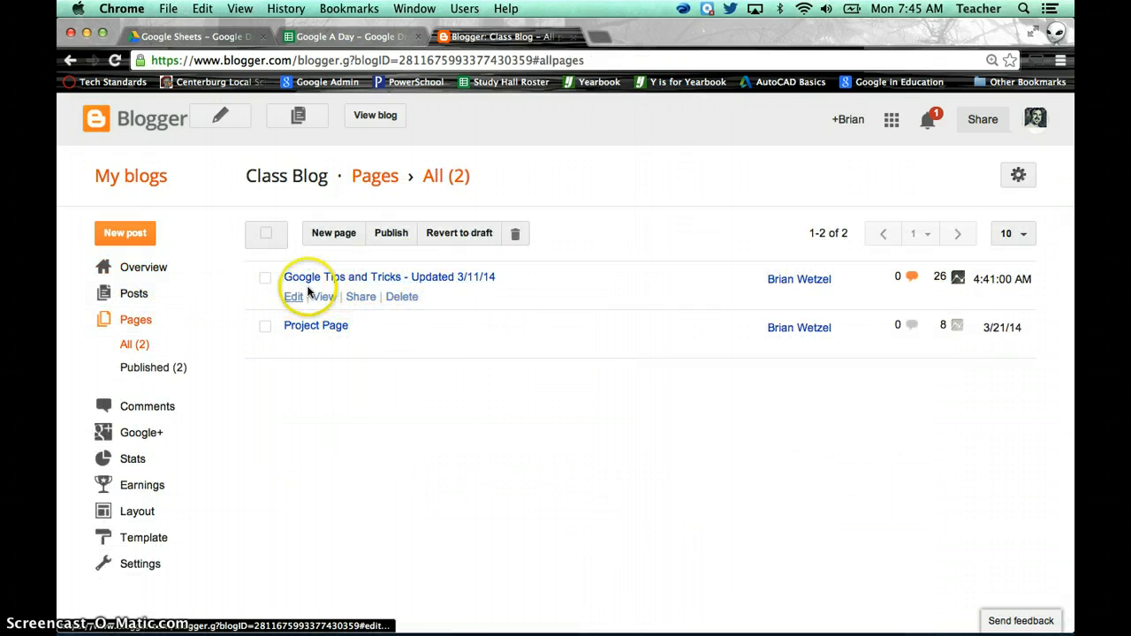
{"action": "mouse_move", "coordinate": [278, 283]}
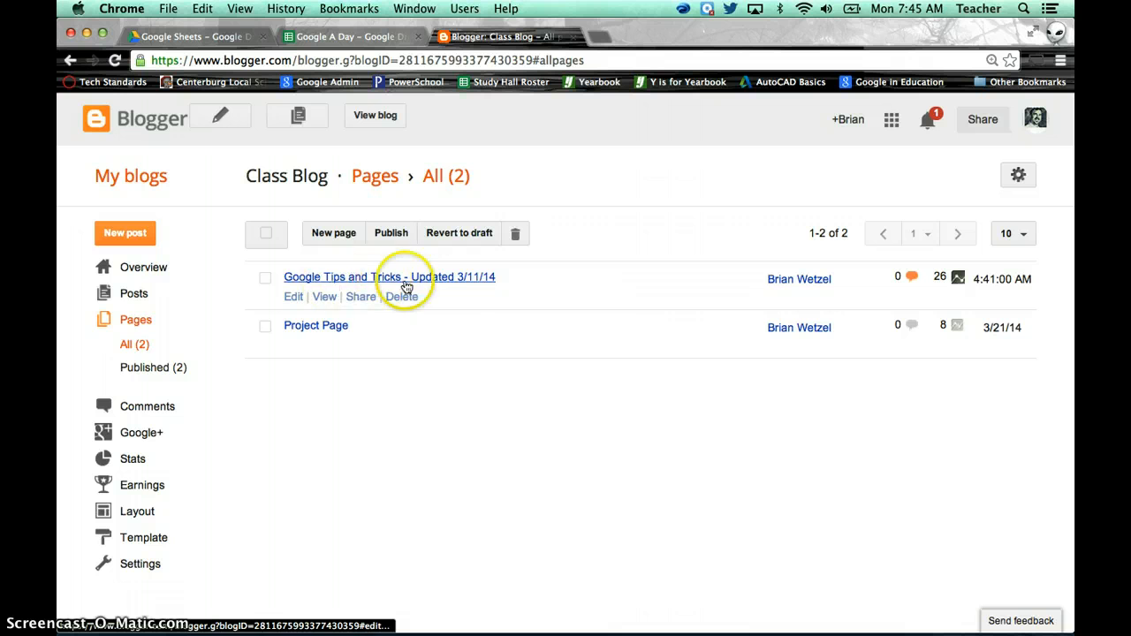
{"action": "left_click", "coordinate": [294, 299]}
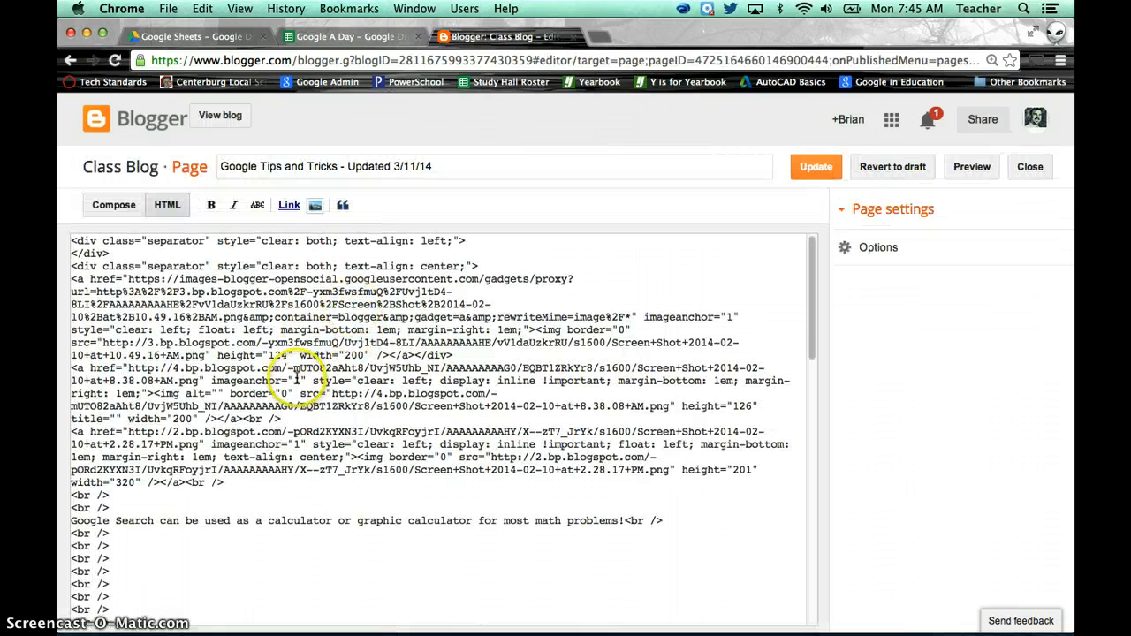
Examine the page's formatted content in Compose view, from the calculator images through the closing search tips.
{"action": "left_click", "coordinate": [139, 214]}
{"action": "scroll", "coordinate": [502, 454], "scroll_direction": "down", "scroll_amount": 5}
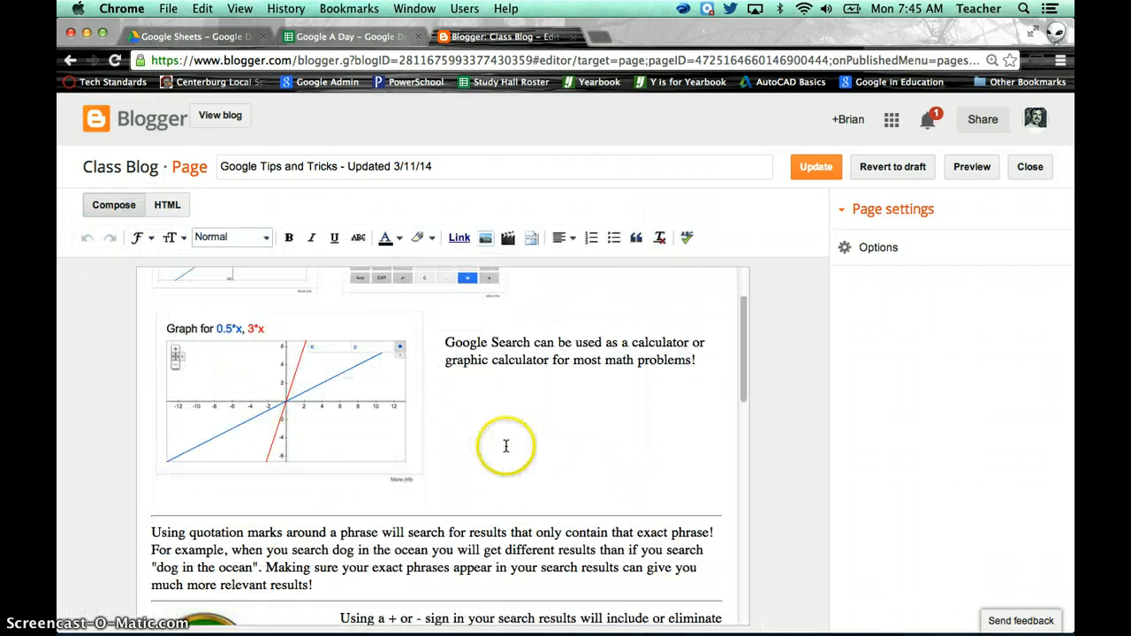
{"action": "scroll", "coordinate": [505, 454], "scroll_direction": "down", "scroll_amount": 10}
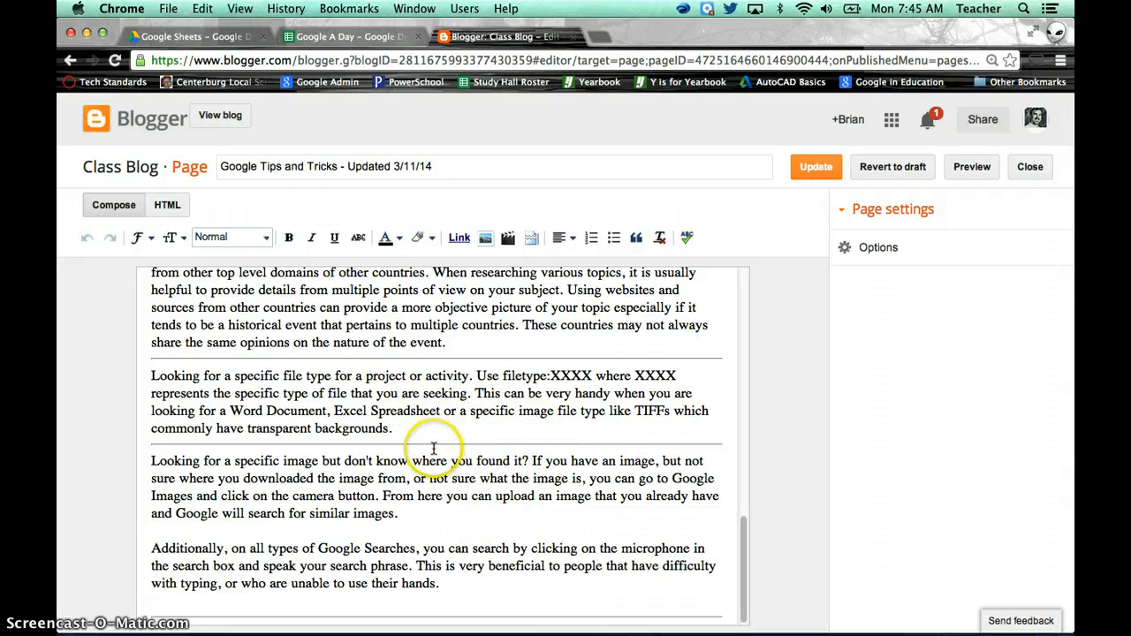
{"action": "scroll", "coordinate": [433, 449], "scroll_direction": "up", "scroll_amount": 10}
{"action": "scroll", "coordinate": [426, 429], "scroll_direction": "down", "scroll_amount": 10}
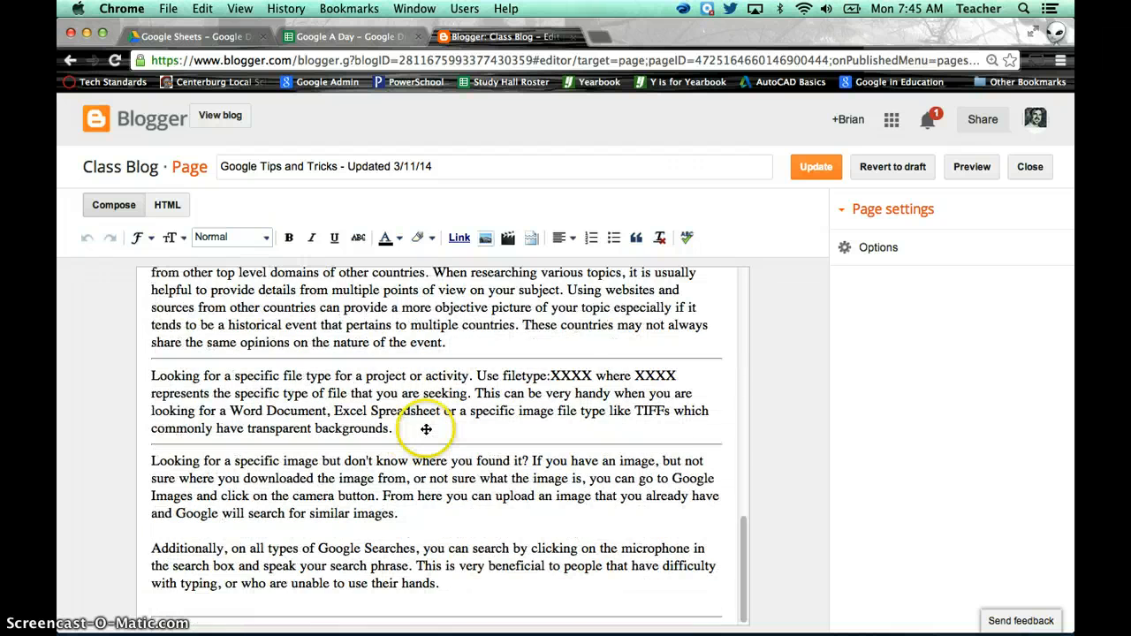
{"action": "scroll", "coordinate": [426, 429], "scroll_direction": "up", "scroll_amount": 8}
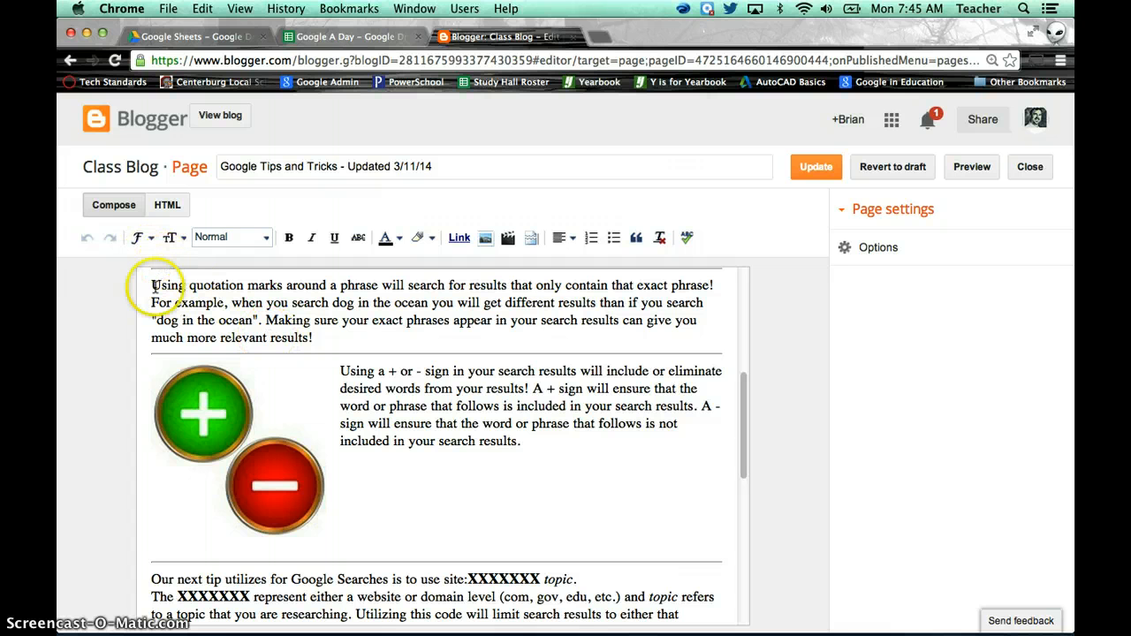
Paste the spreadsheet's iframe embed code on a new line after the last closing div in the page's HTML, and update the page.
{"action": "left_click", "coordinate": [169, 206]}
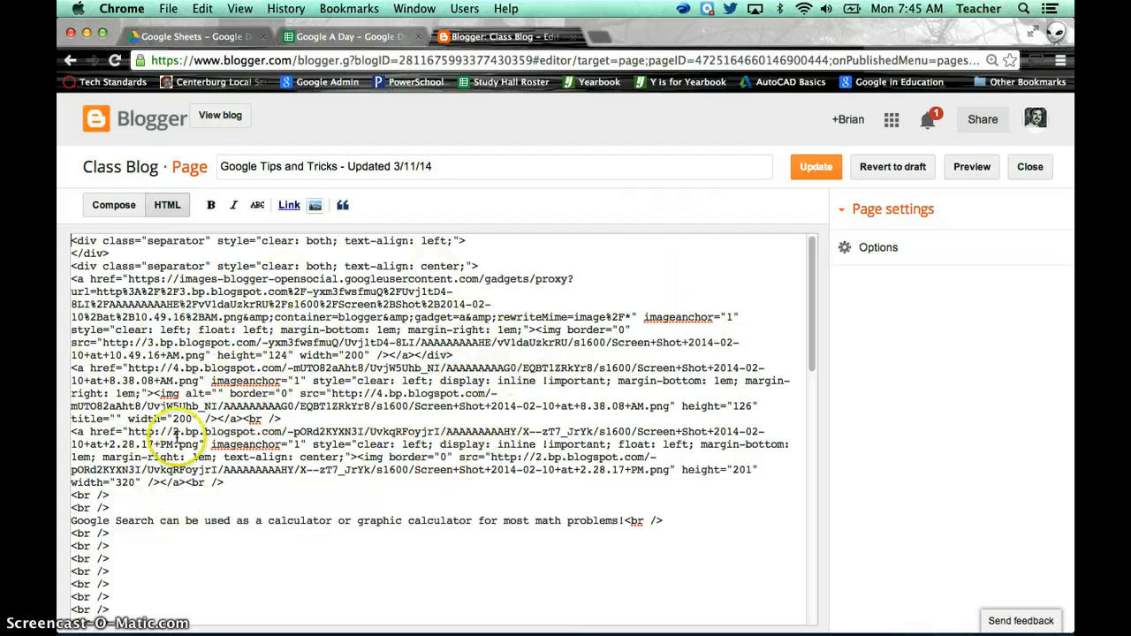
{"action": "scroll", "coordinate": [356, 395], "scroll_direction": "down", "scroll_amount": 1}
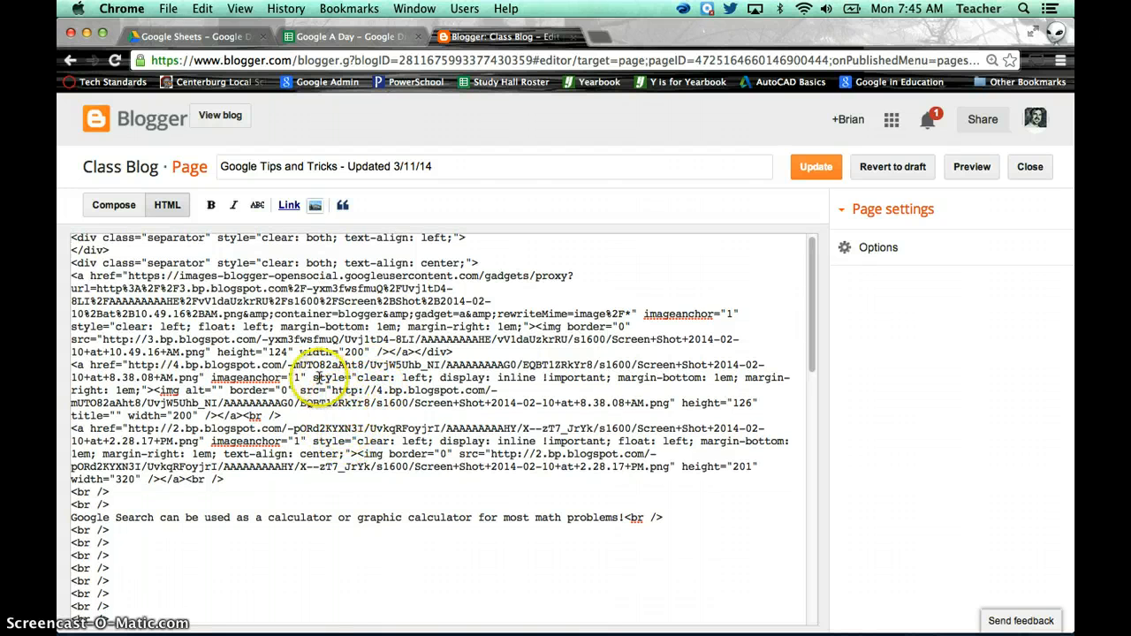
{"action": "scroll", "coordinate": [406, 426], "scroll_direction": "down", "scroll_amount": 10}
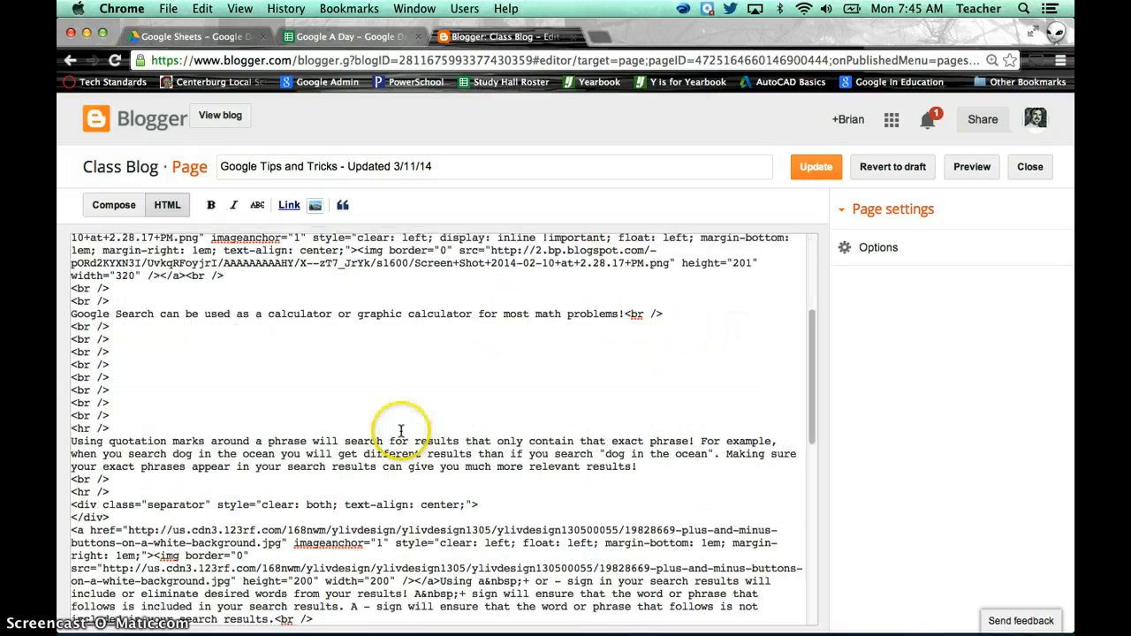
{"action": "scroll", "coordinate": [402, 426], "scroll_direction": "down", "scroll_amount": 10}
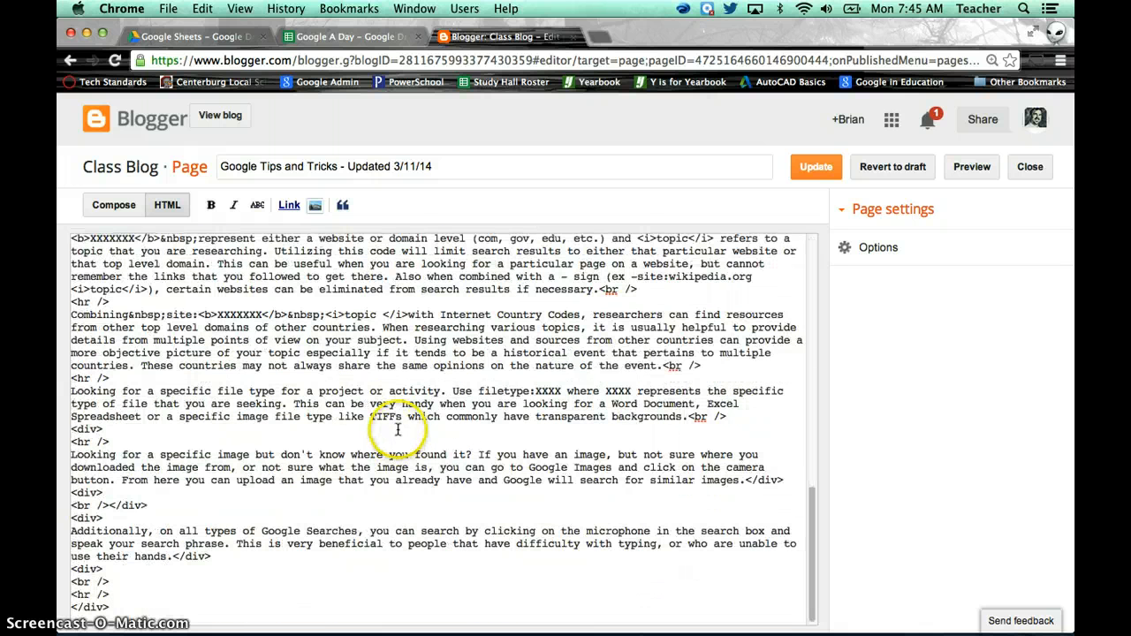
{"action": "left_click", "coordinate": [118, 607]}
{"action": "left_click", "coordinate": [336, 583]}
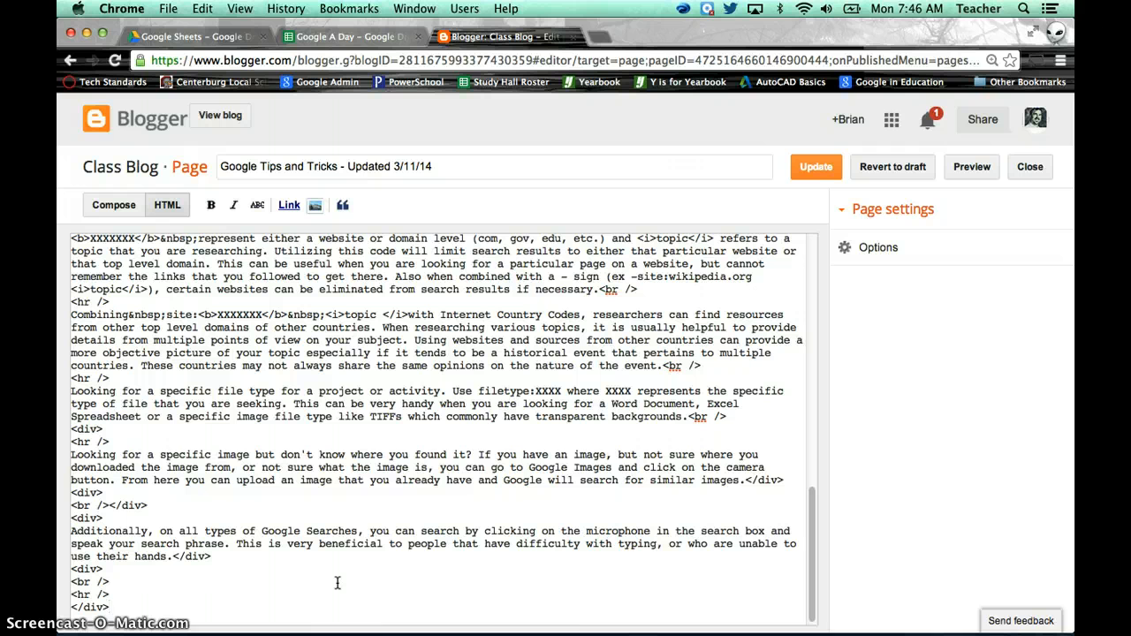
{"action": "key", "text": "Return"}
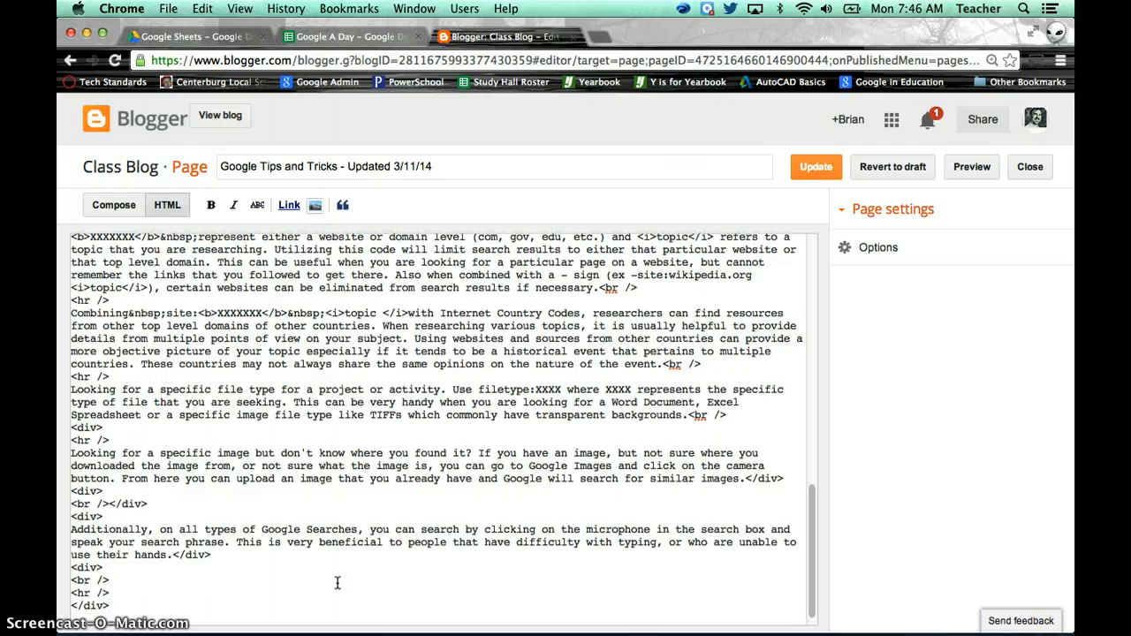
{"action": "type", "text": "<iframe src=\"https://docs.google.com/spreadsheets/d/1oaLa7LRziJxn706XodwayOs_2KhlAH6vUCGeRIXuK7A/pubhtml?widget=true&amp;headers=false\"></iframe>"}
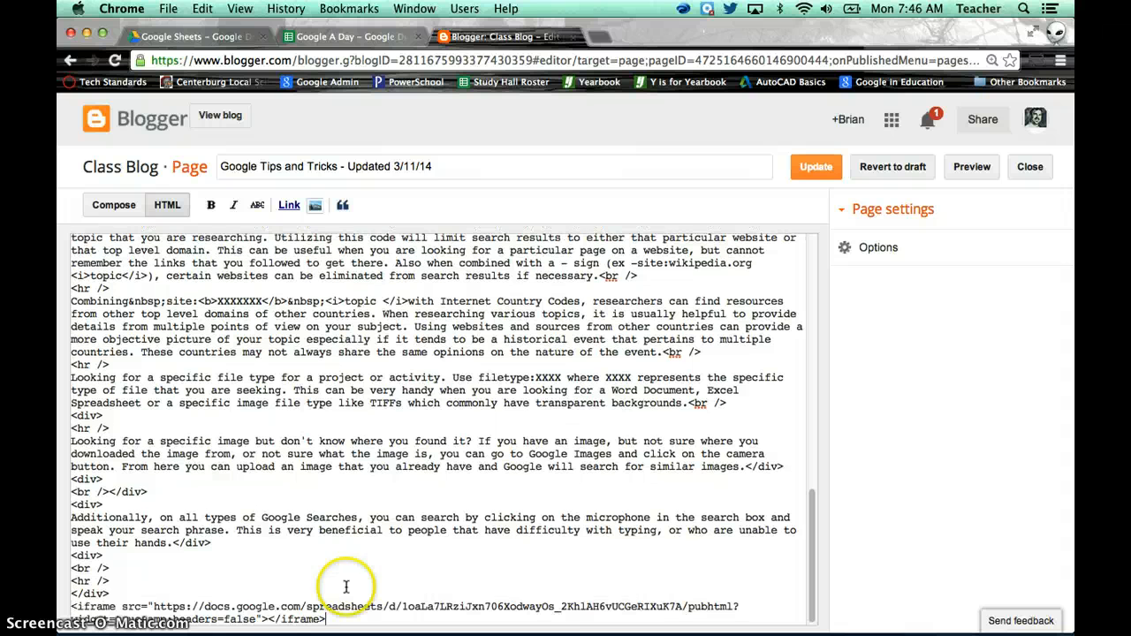
{"action": "left_click", "coordinate": [815, 170]}
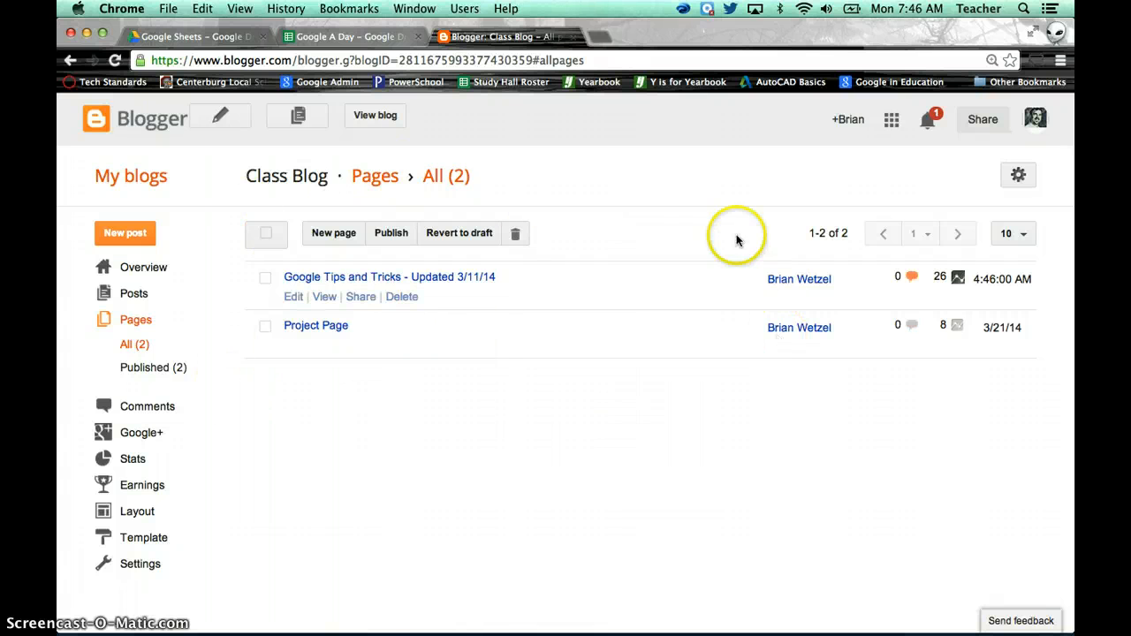
View the live Google Tips and Tricks page and inspect the embedded Google A Day sheet below the last tip.
{"action": "mouse_move", "coordinate": [334, 279]}
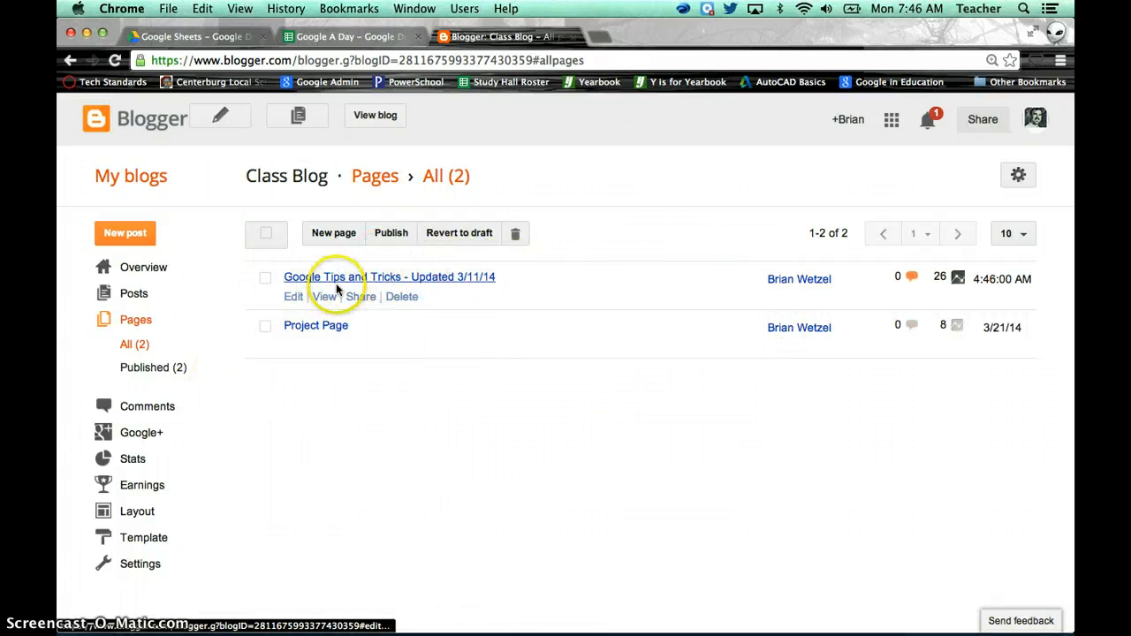
{"action": "left_click", "coordinate": [324, 299]}
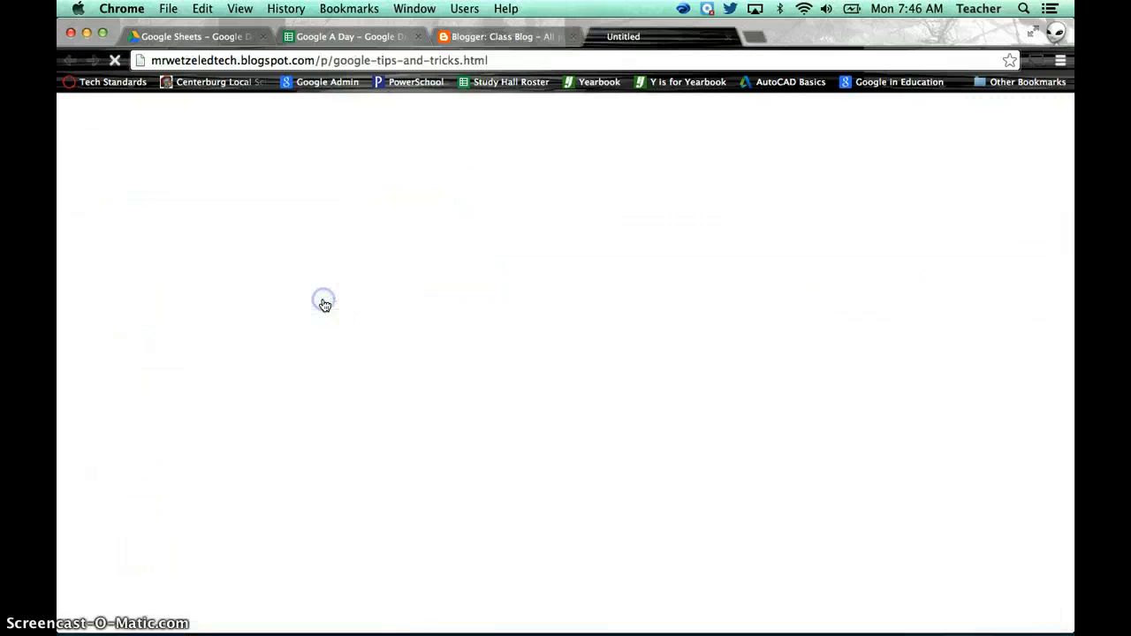
{"action": "scroll", "coordinate": [548, 380], "scroll_direction": "down", "scroll_amount": 1}
{"action": "scroll", "coordinate": [563, 386], "scroll_direction": "down", "scroll_amount": 15}
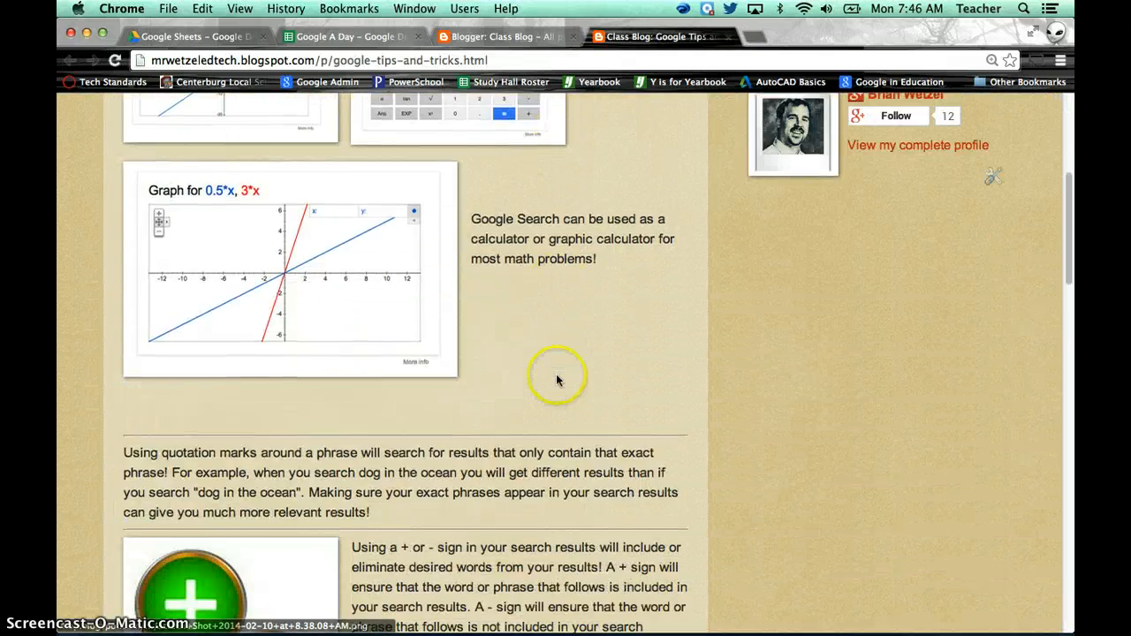
{"action": "scroll", "coordinate": [555, 380], "scroll_direction": "down", "scroll_amount": 10}
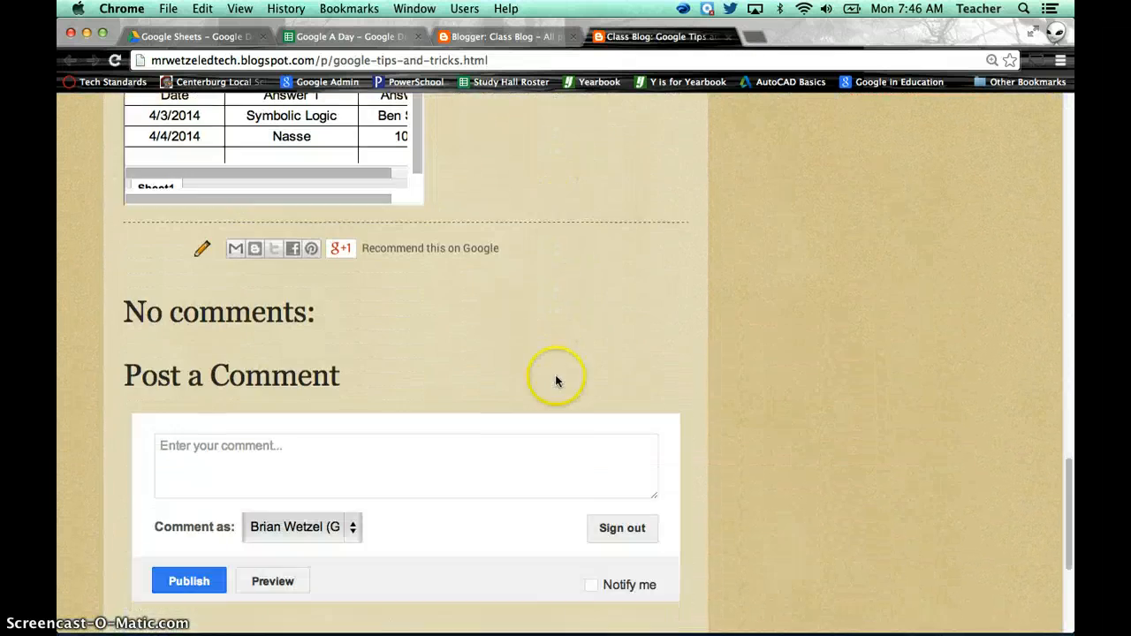
{"action": "scroll", "coordinate": [521, 278], "scroll_direction": "up", "scroll_amount": 3}
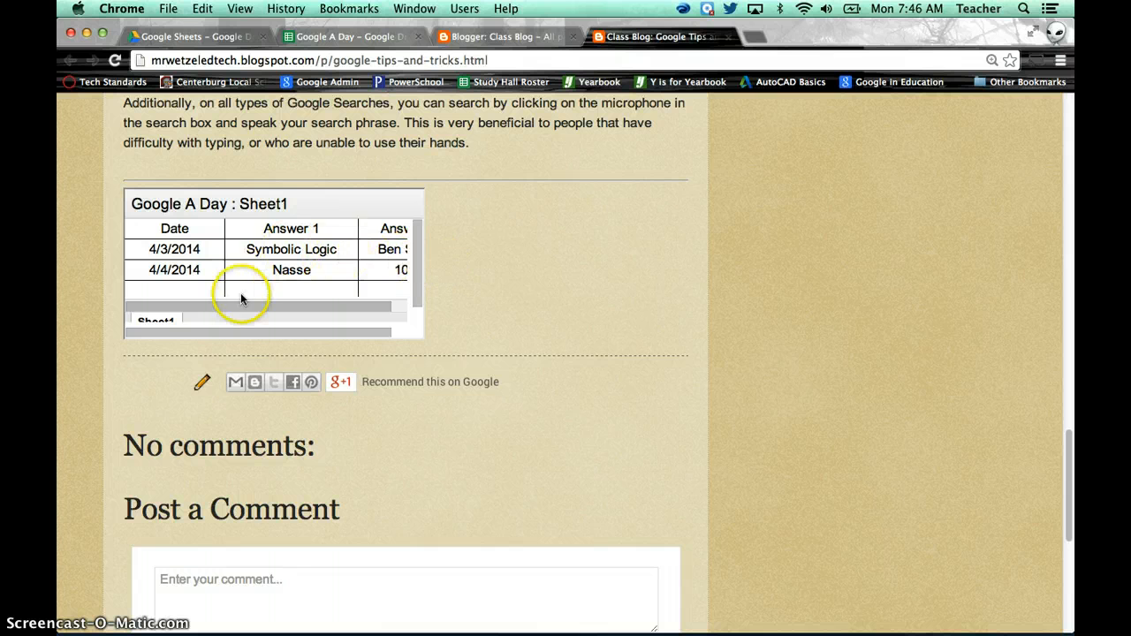
{"action": "left_click_drag", "start_coordinate": [194, 313], "coordinate": [236, 307]}
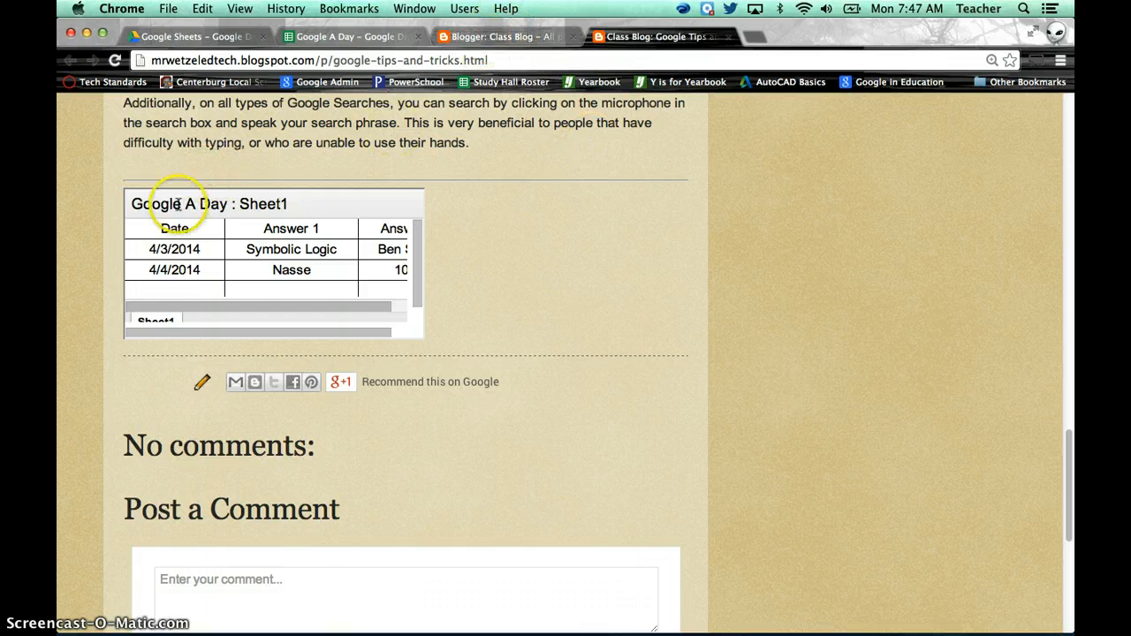
Reopen the Google Tips and Tricks page's HTML in Blogger, add width="100%" to the spreadsheet's iframe tag, and update the page.
{"action": "left_click", "coordinate": [508, 37]}
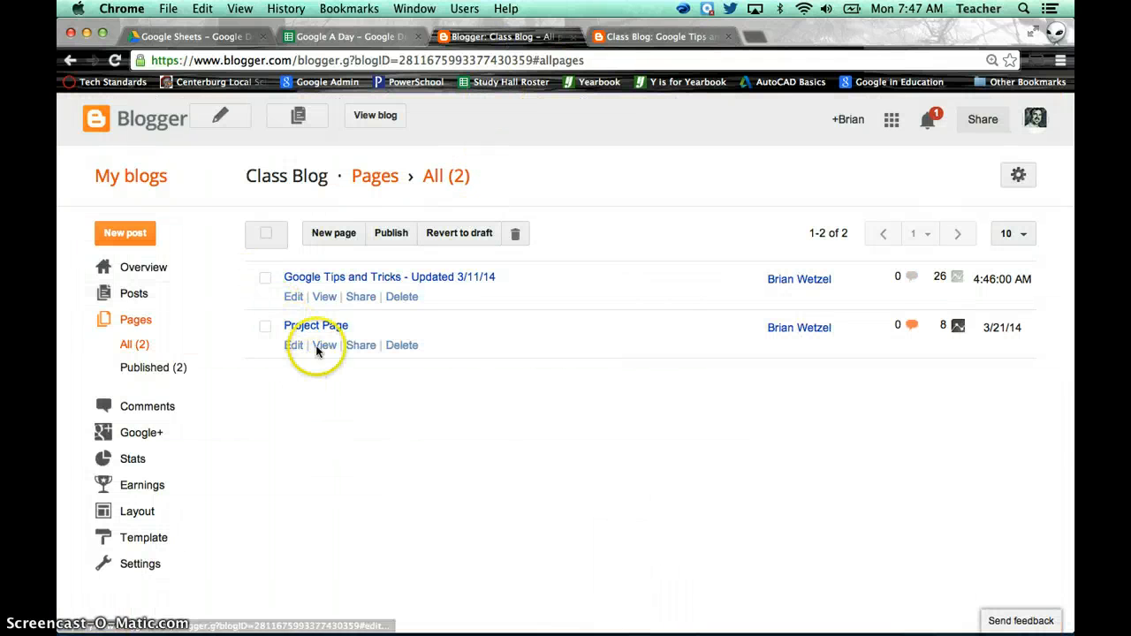
{"action": "left_click", "coordinate": [298, 302]}
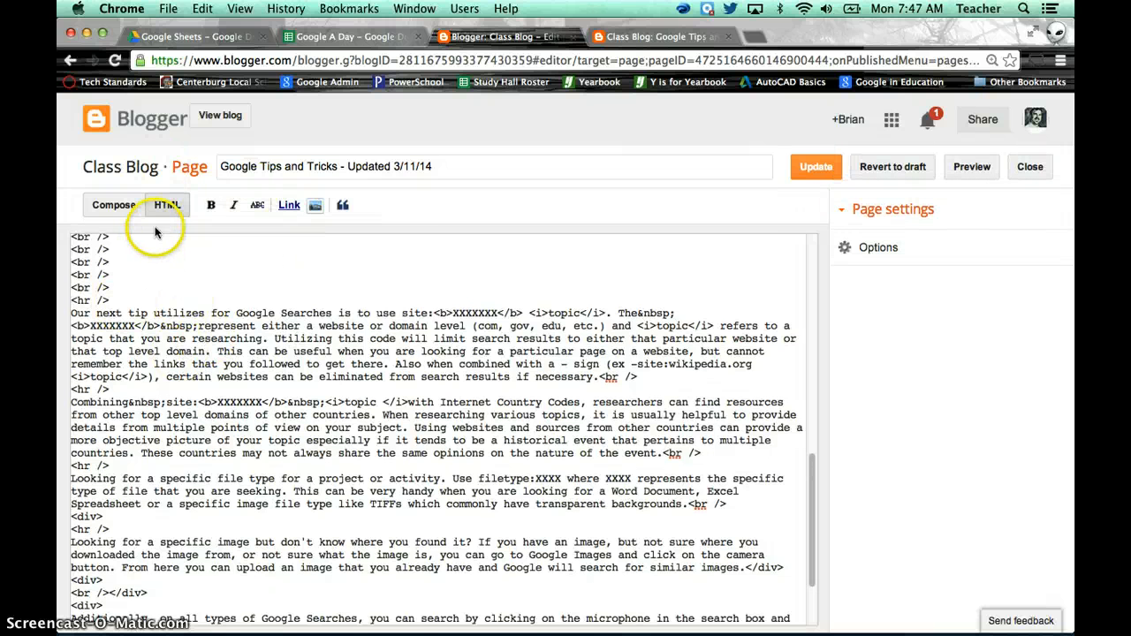
{"action": "scroll", "coordinate": [275, 400], "scroll_direction": "down", "scroll_amount": 3}
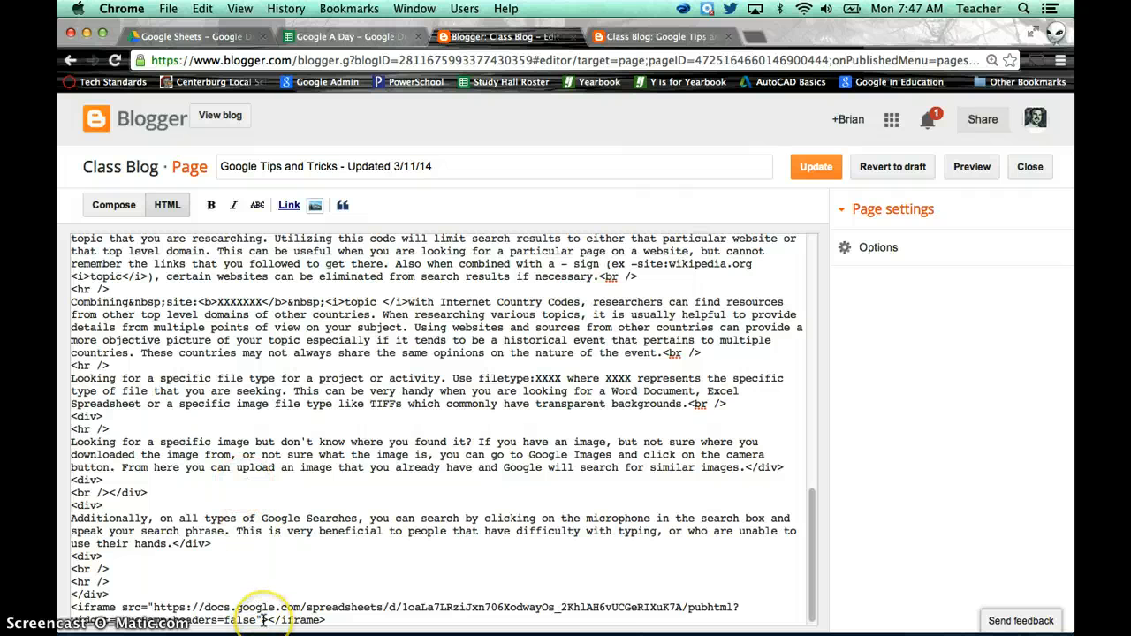
{"action": "left_click", "coordinate": [351, 616]}
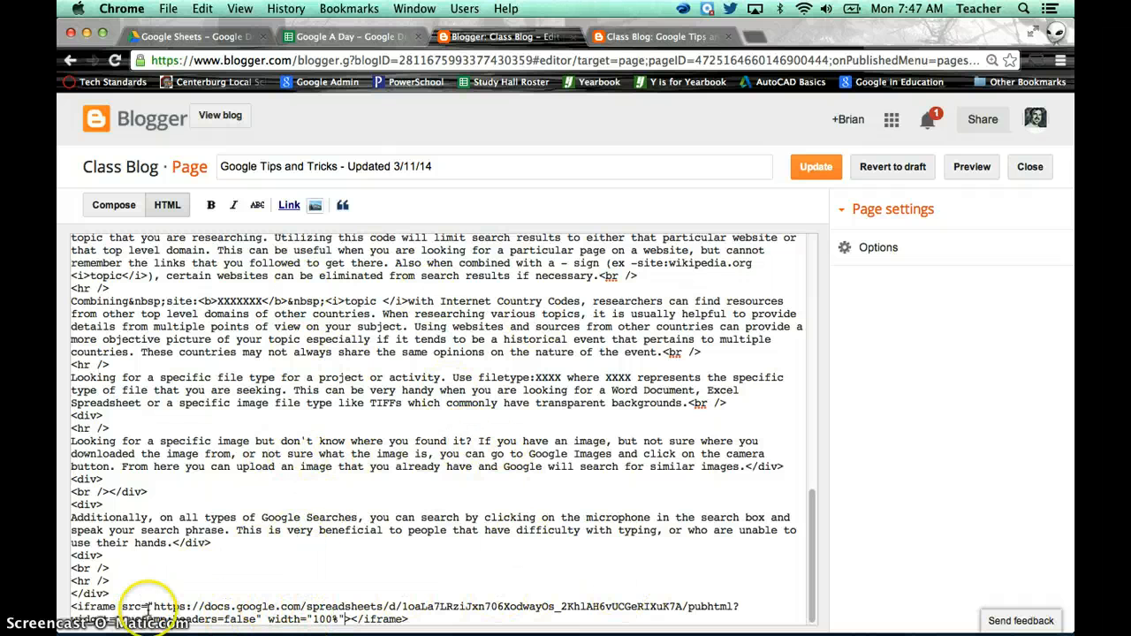
{"action": "left_click", "coordinate": [344, 618]}
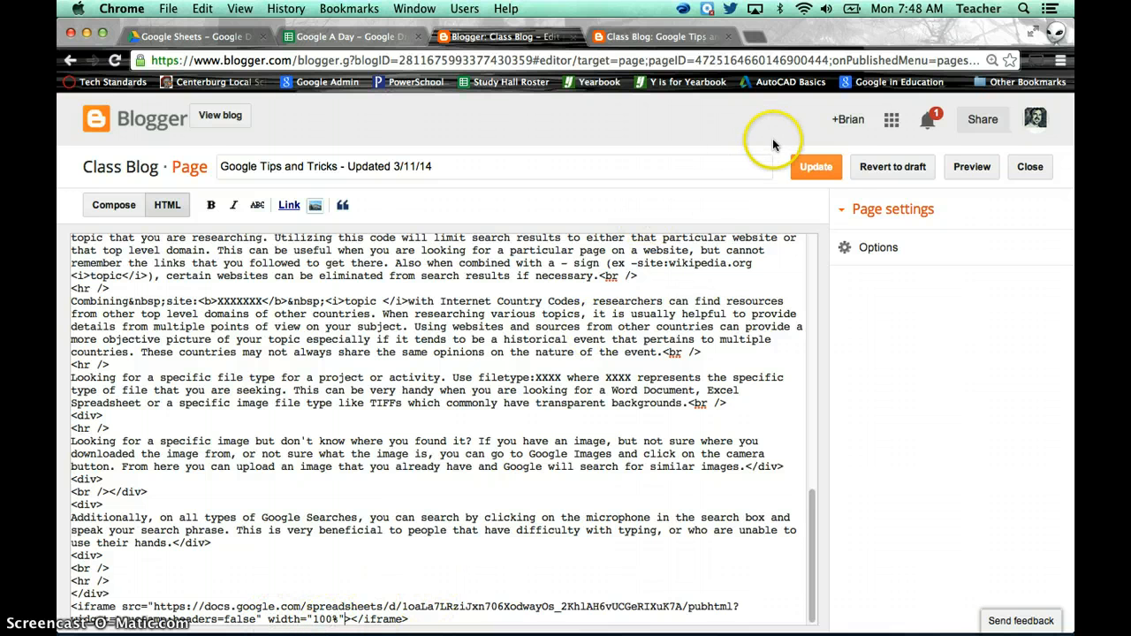
{"action": "left_click", "coordinate": [819, 168]}
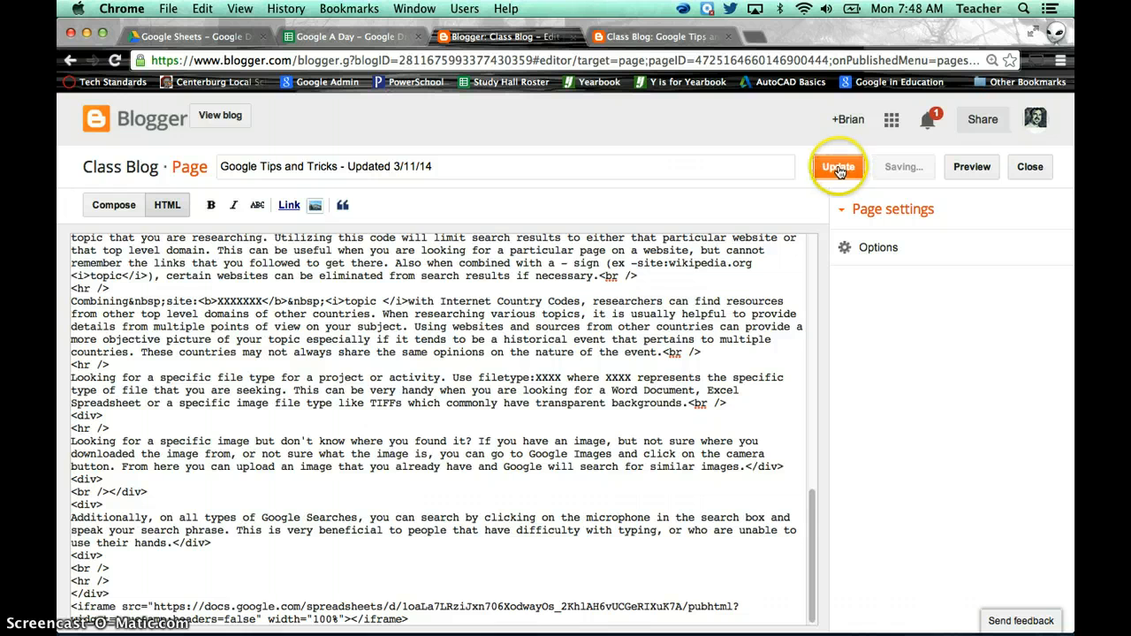
{"action": "left_click", "coordinate": [839, 170]}
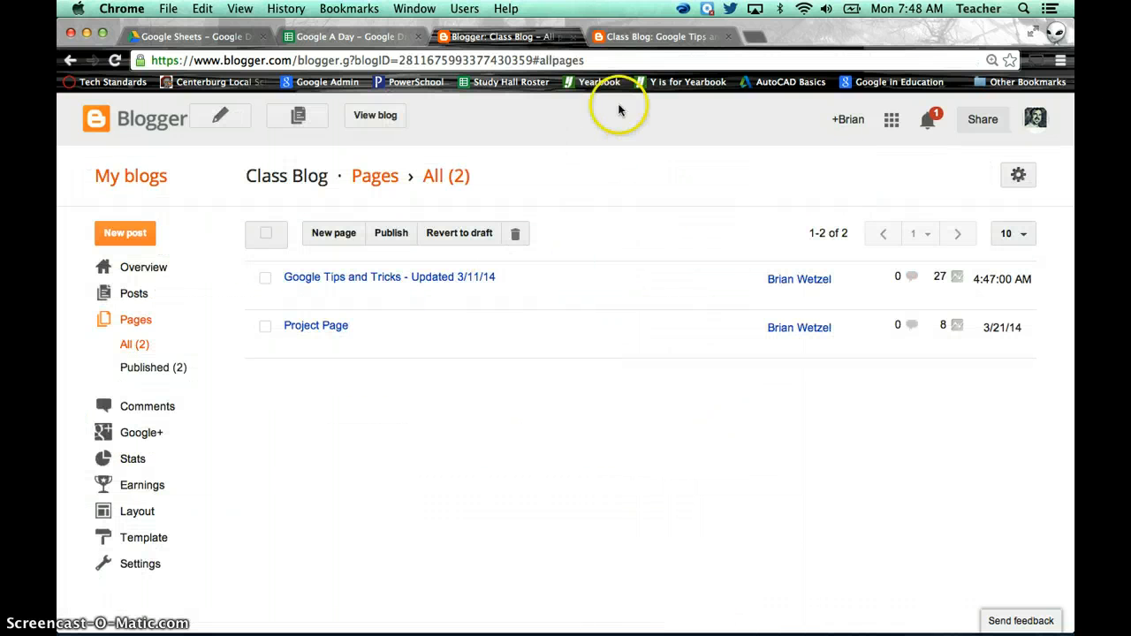
Reload the live Google Tips and Tricks page and check the embedded Google A Day sheet's width and rows.
{"action": "left_click", "coordinate": [662, 38]}
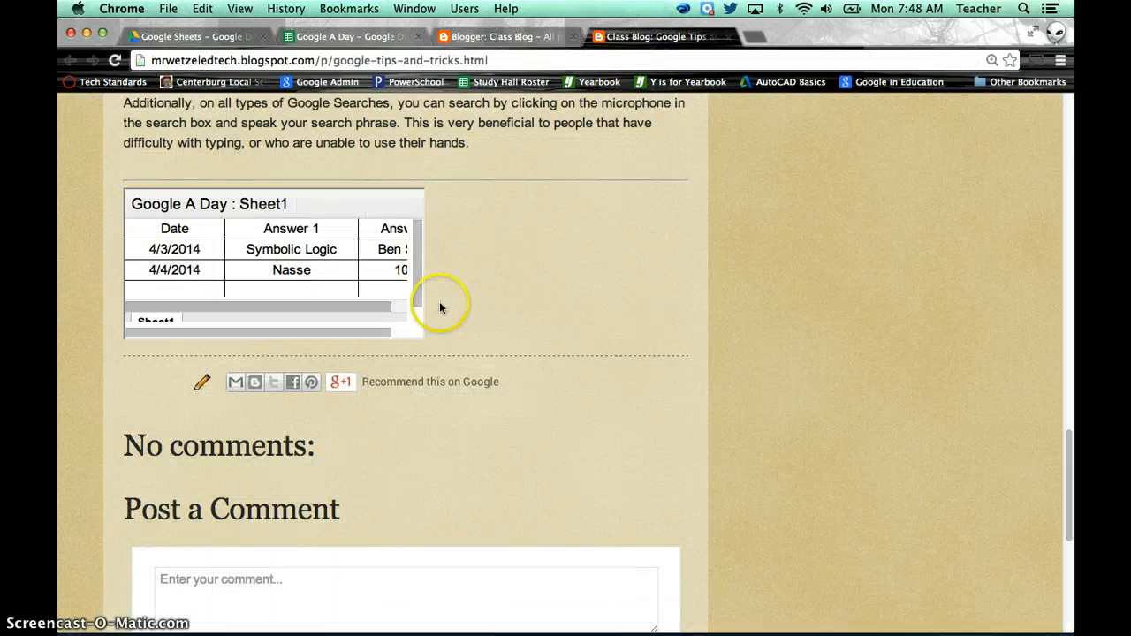
{"action": "left_click", "coordinate": [116, 61]}
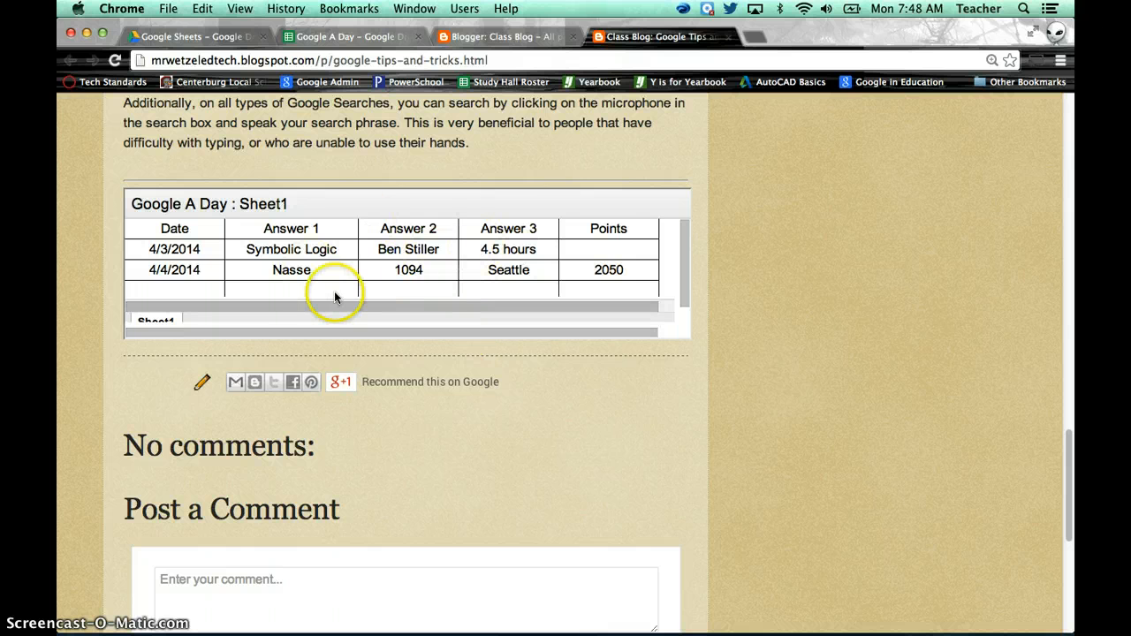
{"action": "scroll", "coordinate": [371, 285], "scroll_direction": "down", "scroll_amount": 4}
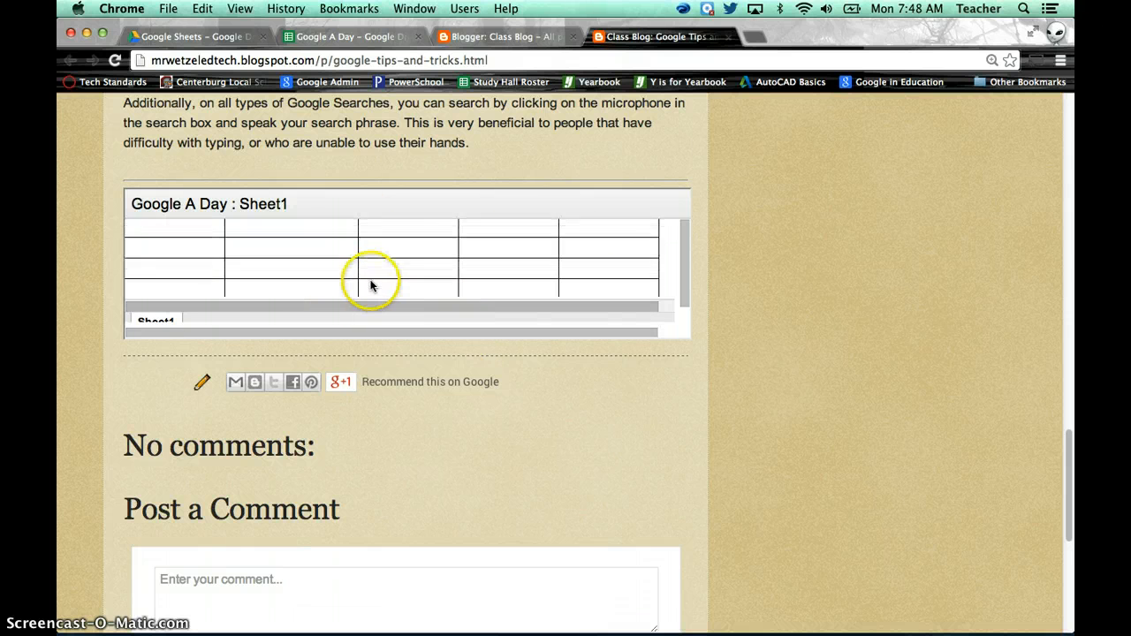
{"action": "scroll", "coordinate": [371, 281], "scroll_direction": "up", "scroll_amount": 5}
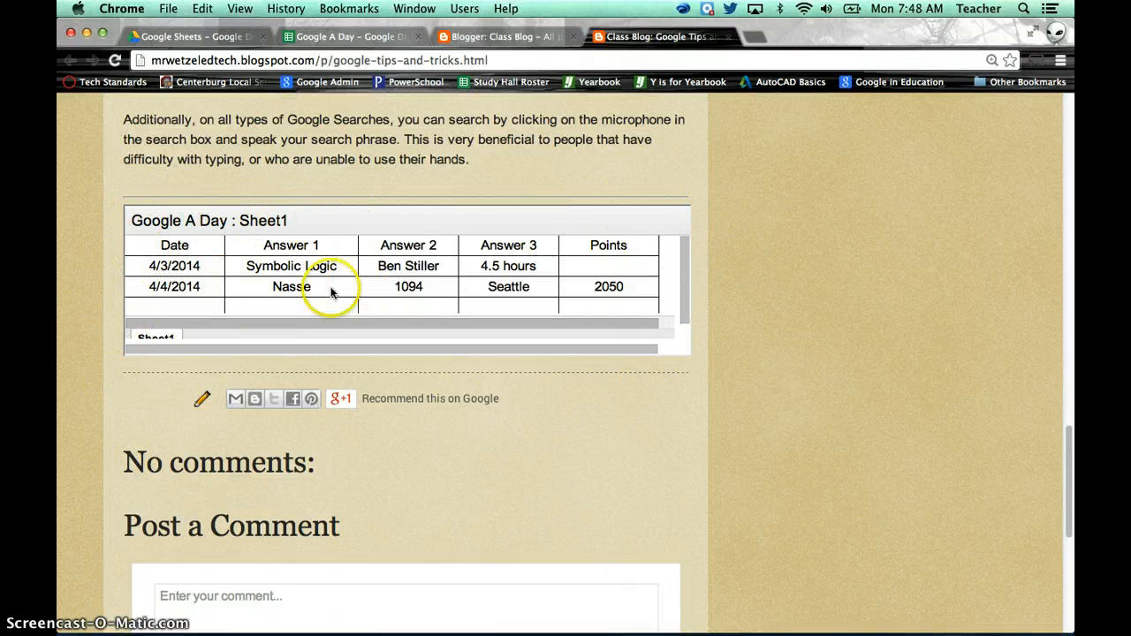
{"action": "scroll", "coordinate": [191, 285], "scroll_direction": "up", "scroll_amount": 1}
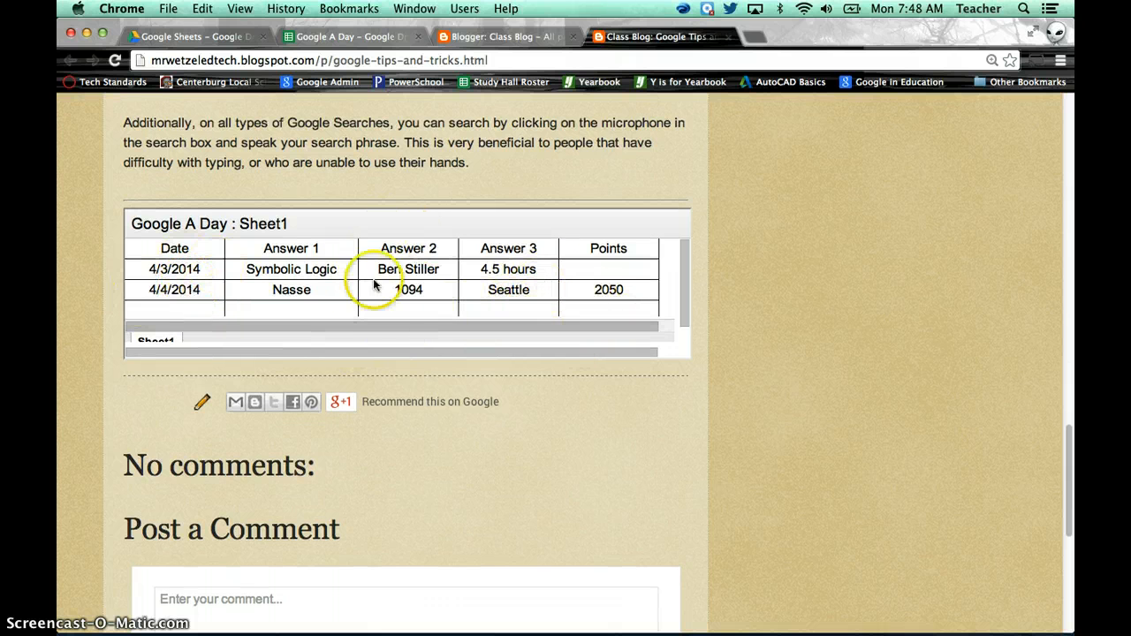
{"action": "scroll", "coordinate": [412, 293], "scroll_direction": "down", "scroll_amount": 1}
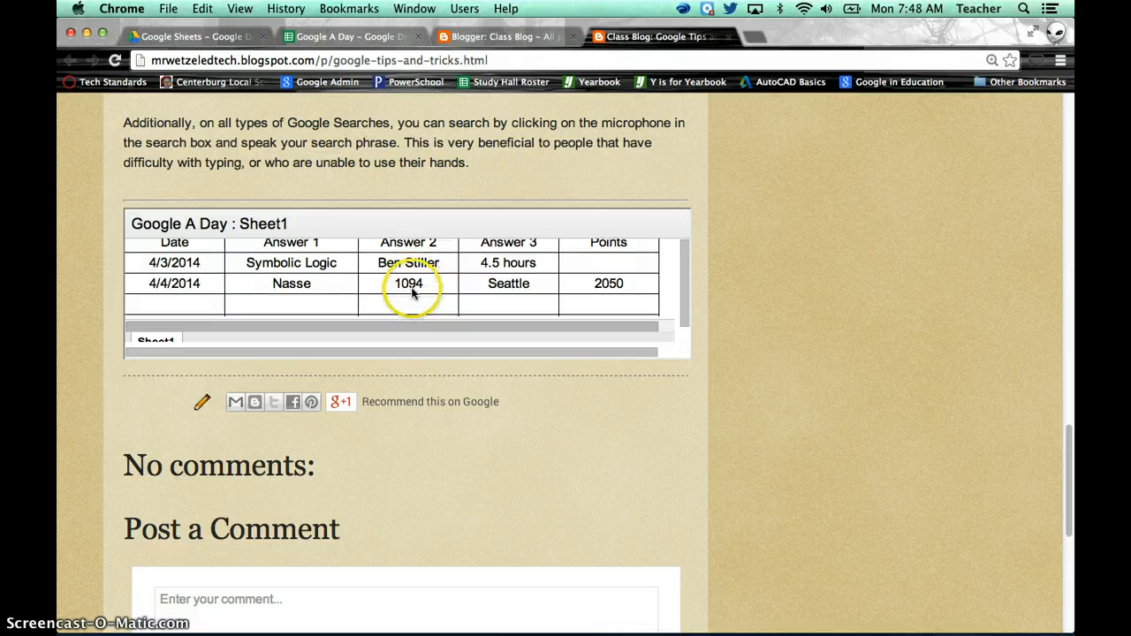
{"action": "scroll", "coordinate": [411, 293], "scroll_direction": "down", "scroll_amount": 2}
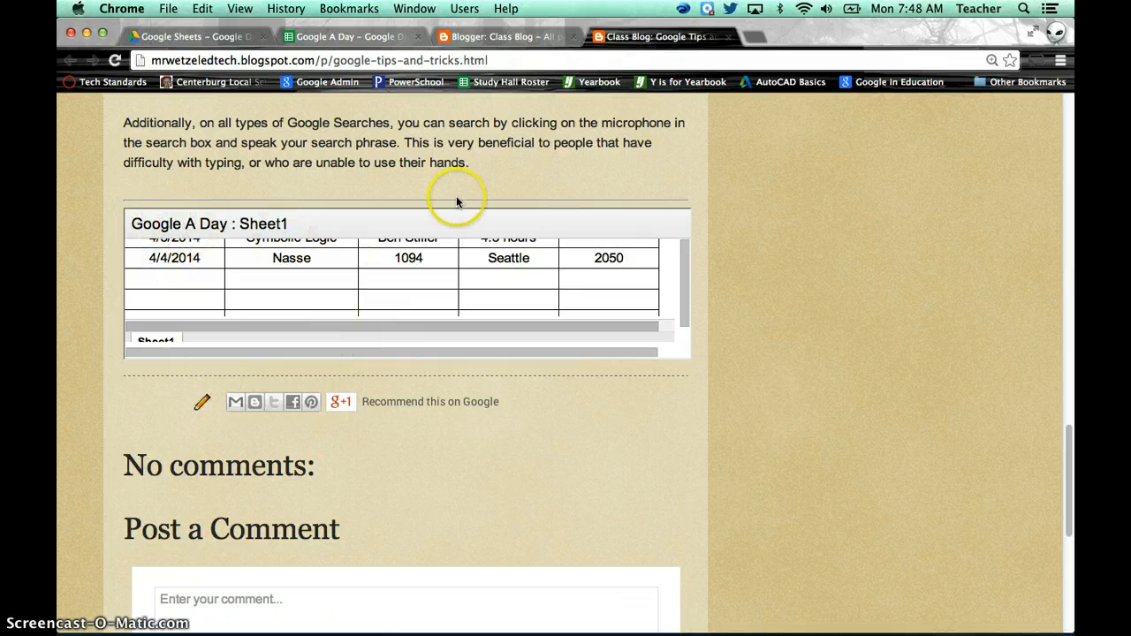
Edit the Google Tips and Tricks page in Blogger again, add height="500px" after the iframe's width attribute, and update the page.
{"action": "left_click", "coordinate": [466, 38]}
{"action": "mouse_move", "coordinate": [290, 299]}
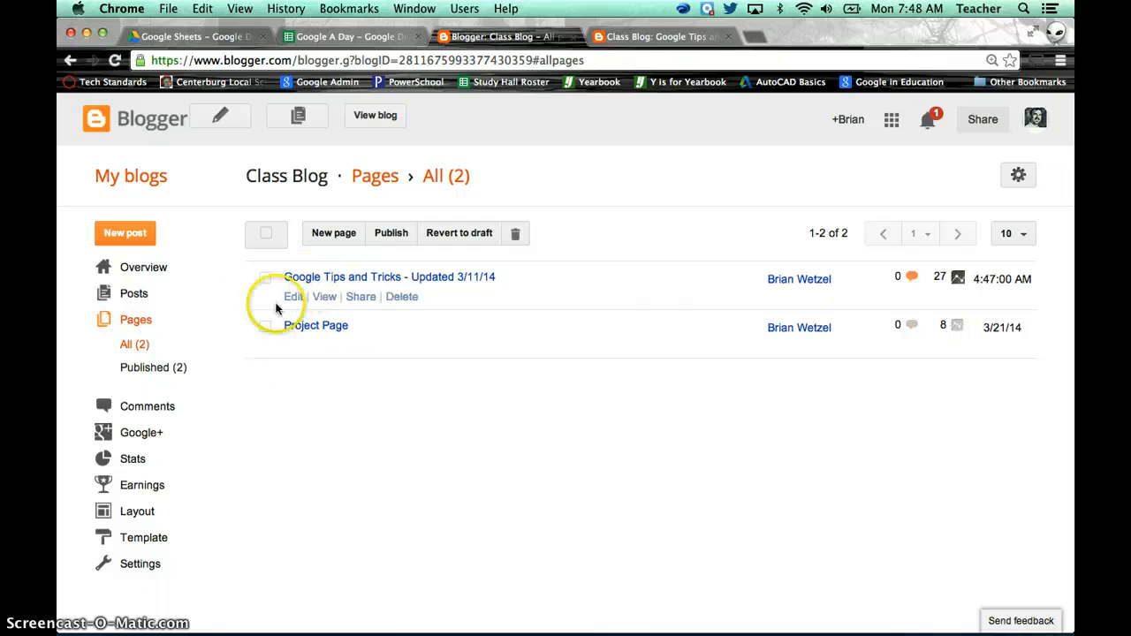
{"action": "left_click", "coordinate": [293, 301]}
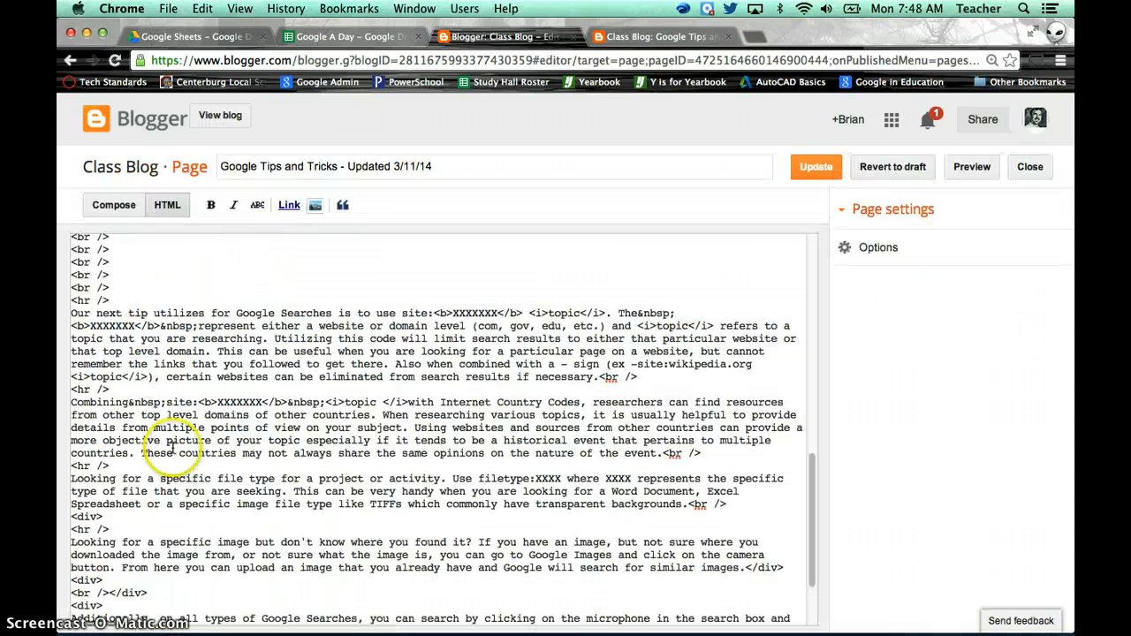
{"action": "scroll", "coordinate": [217, 438], "scroll_direction": "down", "scroll_amount": 2}
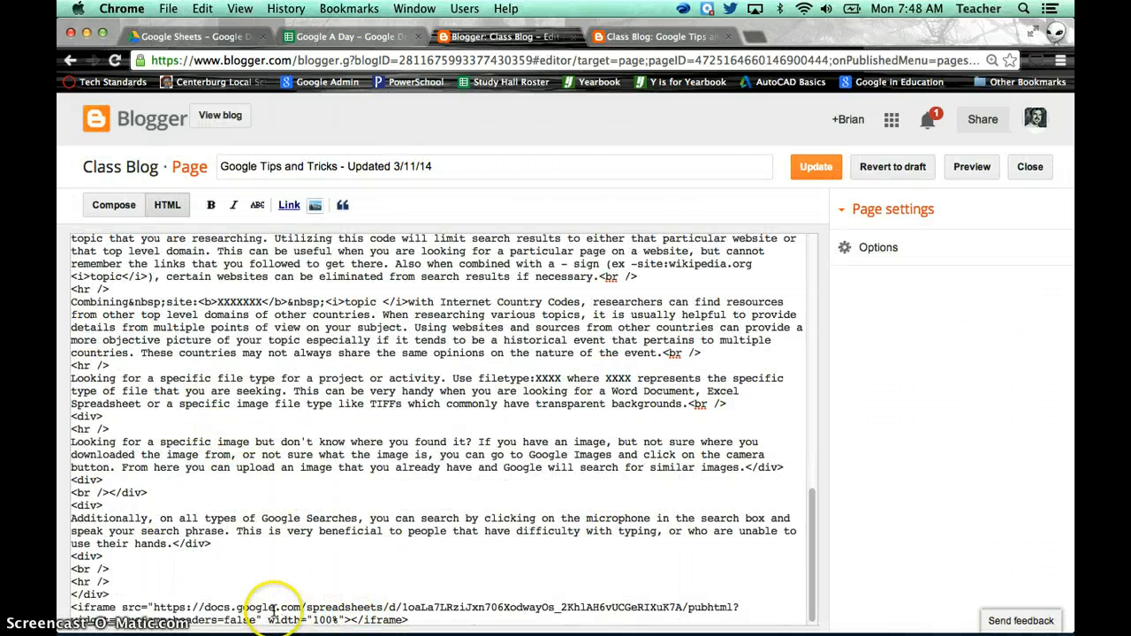
{"action": "left_click", "coordinate": [346, 620]}
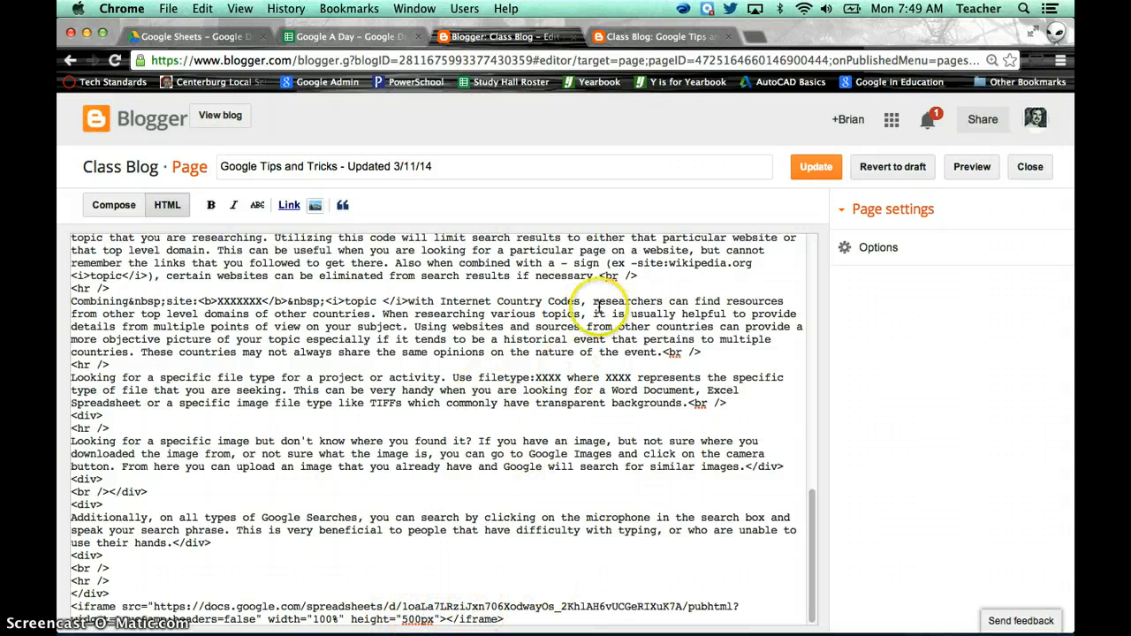
{"action": "left_click", "coordinate": [818, 165]}
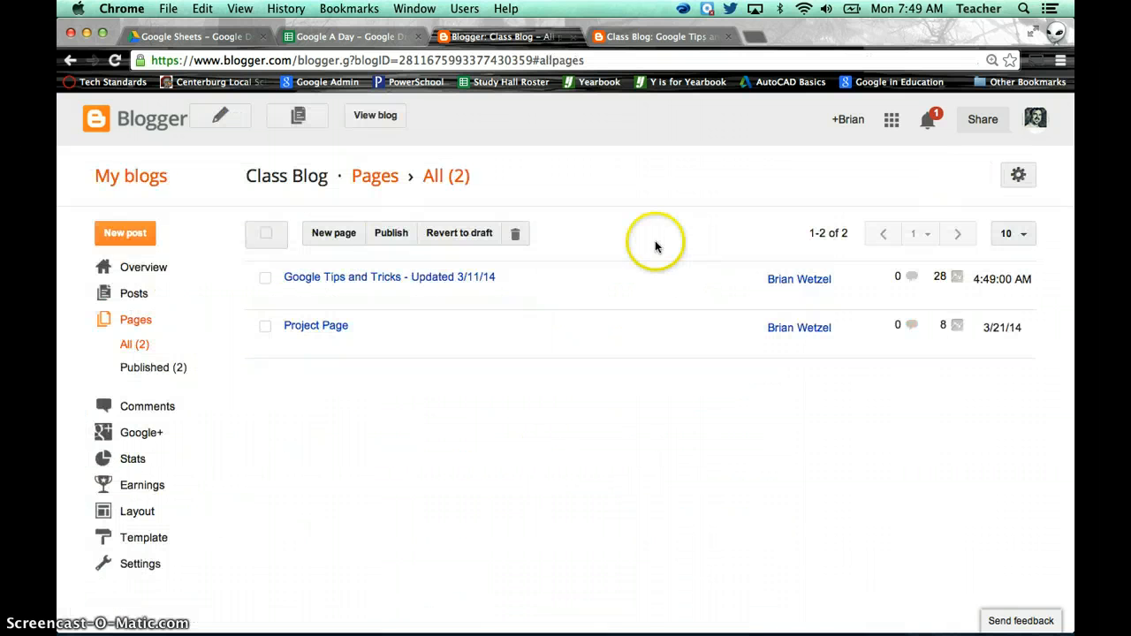
Reload the live blog page and check the full height of the embedded Google A Day sheet.
{"action": "left_click", "coordinate": [654, 36]}
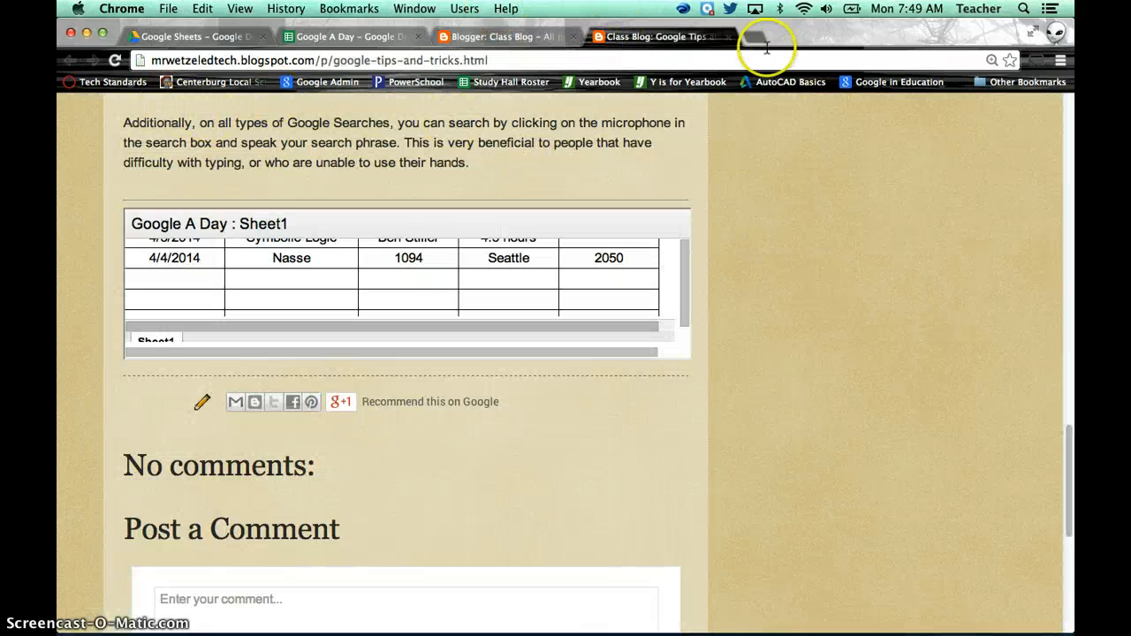
{"action": "scroll", "coordinate": [275, 187], "scroll_direction": "up", "scroll_amount": 1}
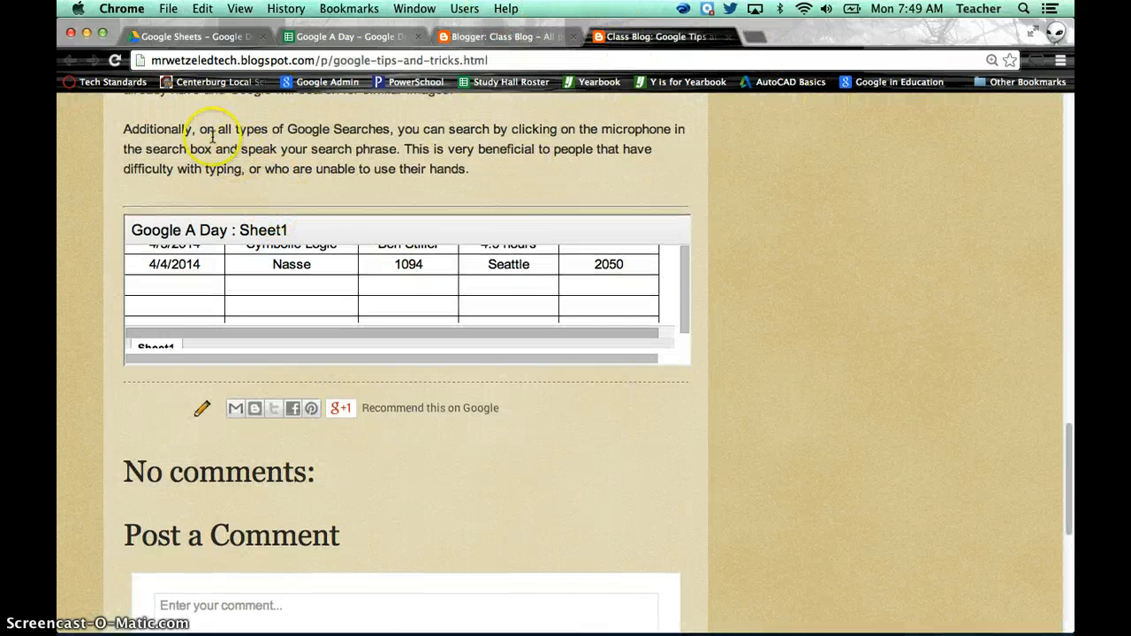
{"action": "left_click", "coordinate": [112, 60]}
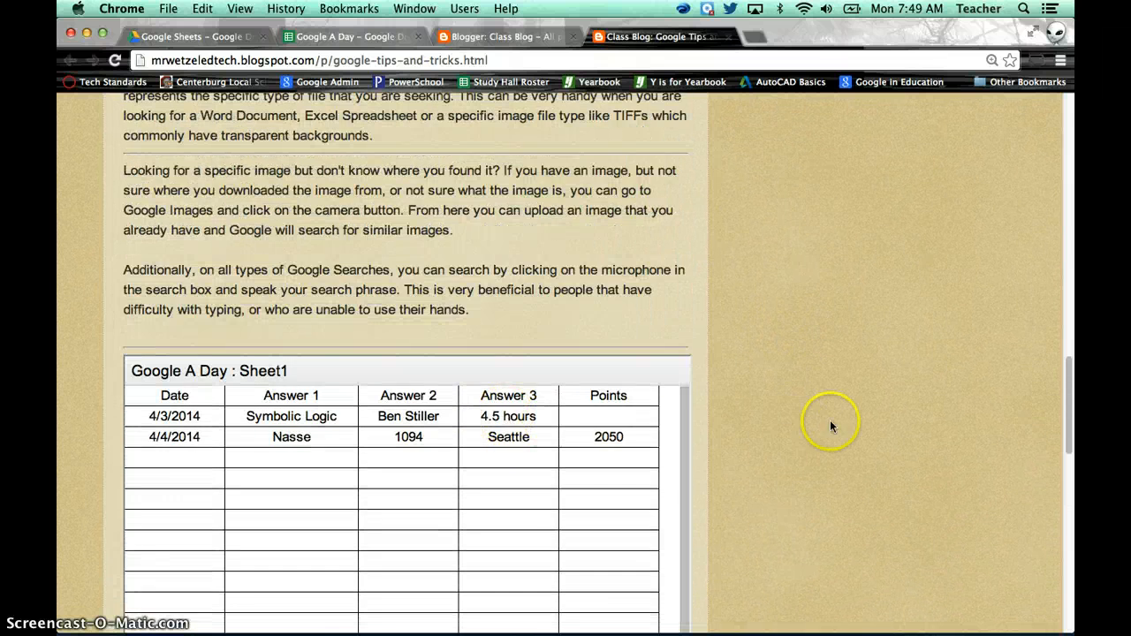
{"action": "scroll", "coordinate": [831, 426], "scroll_direction": "down", "scroll_amount": 5}
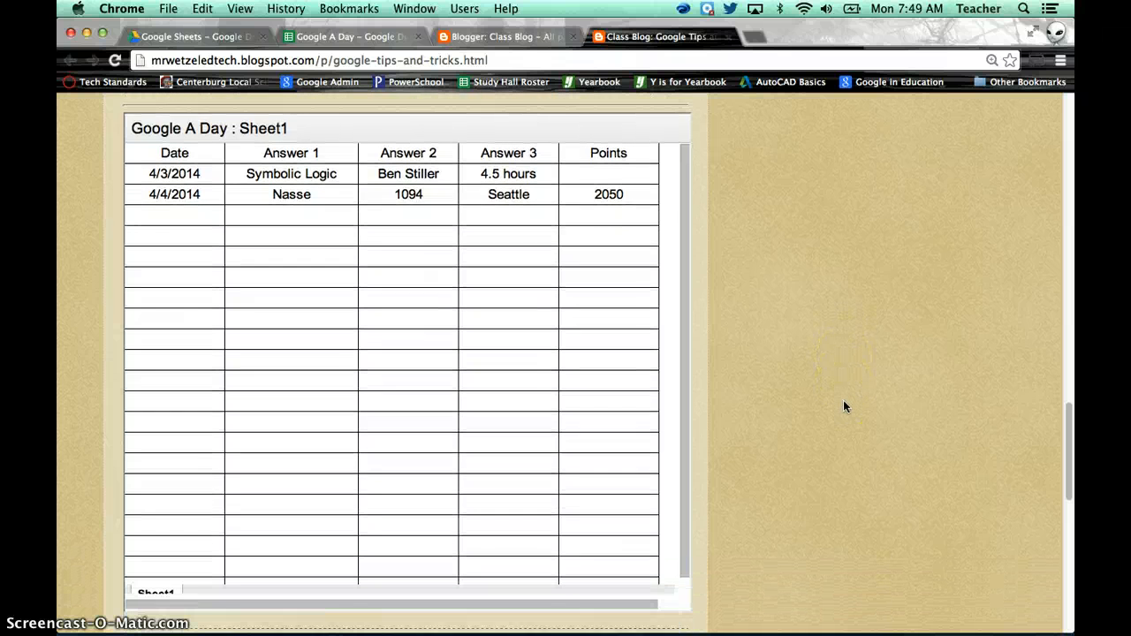
{"action": "scroll", "coordinate": [845, 407], "scroll_direction": "down", "scroll_amount": 1}
{"action": "scroll", "coordinate": [845, 402], "scroll_direction": "up", "scroll_amount": 1}
{"action": "scroll", "coordinate": [844, 398], "scroll_direction": "down", "scroll_amount": 1}
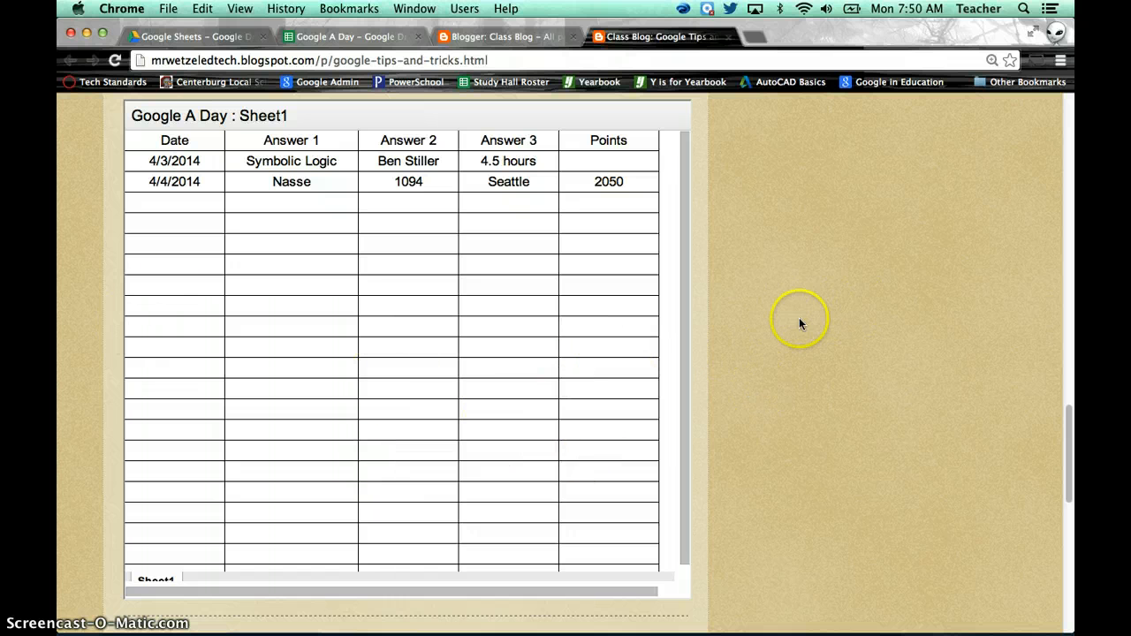
{"action": "scroll", "coordinate": [904, 306], "scroll_direction": "down", "scroll_amount": 2}
Examine how the embedded sheet sits below the search tips and look through the rows inside its frame.
{"action": "scroll", "coordinate": [909, 306], "scroll_direction": "up", "scroll_amount": 5}
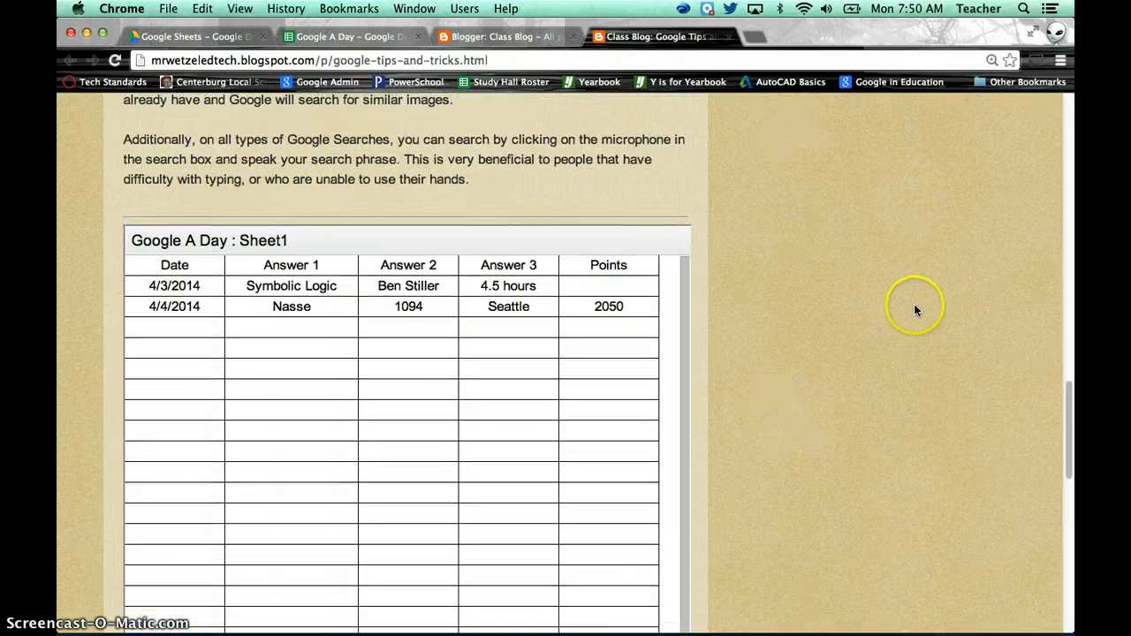
{"action": "scroll", "coordinate": [873, 309], "scroll_direction": "up", "scroll_amount": 5}
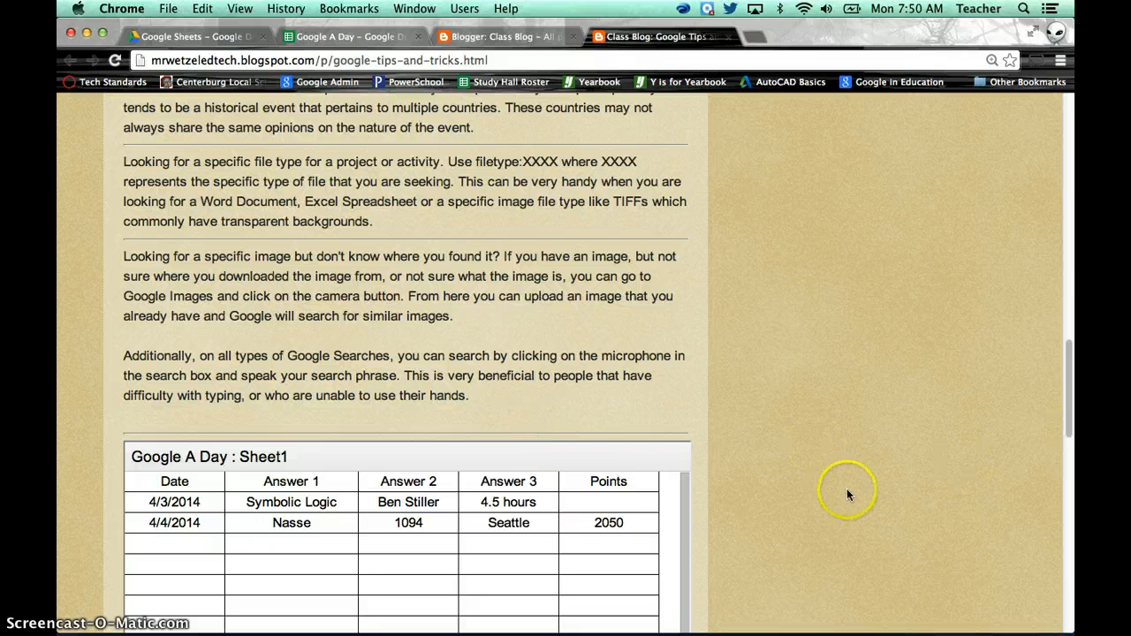
{"action": "scroll", "coordinate": [835, 488], "scroll_direction": "down", "scroll_amount": 1}
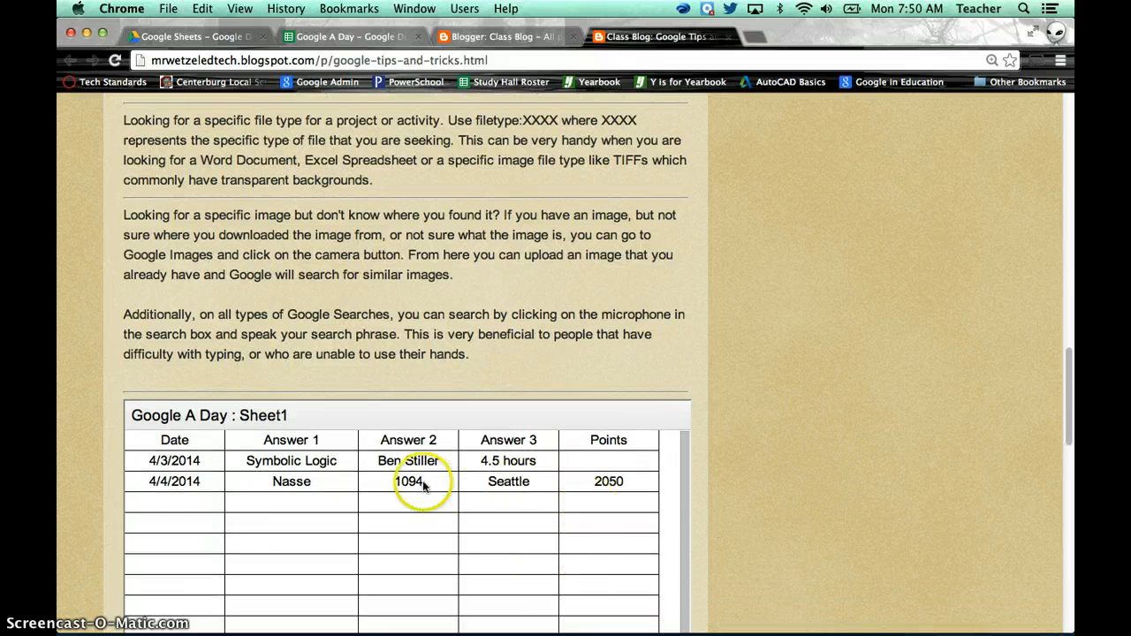
{"action": "scroll", "coordinate": [422, 485], "scroll_direction": "down", "scroll_amount": 2}
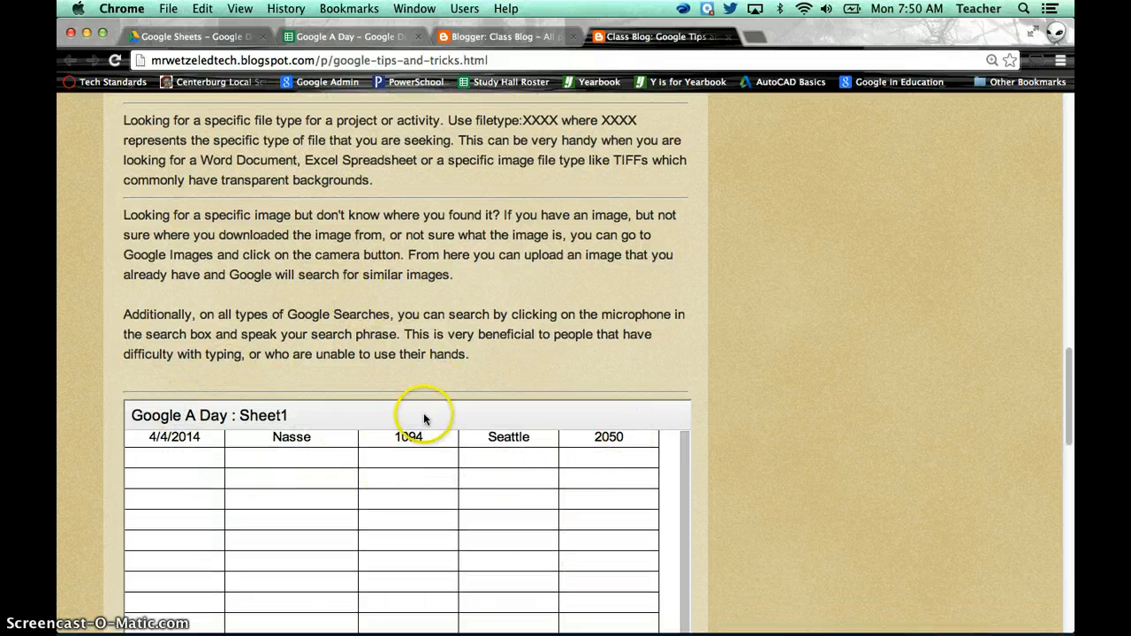
{"action": "scroll", "coordinate": [344, 474], "scroll_direction": "up", "scroll_amount": 1}
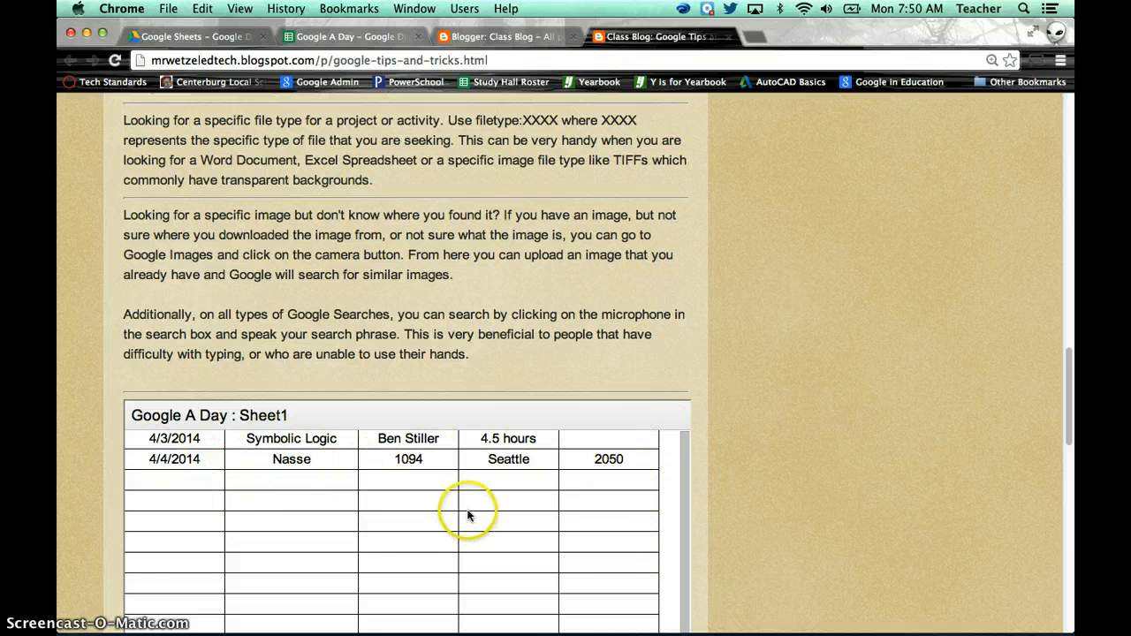
{"action": "scroll", "coordinate": [467, 513], "scroll_direction": "up", "scroll_amount": 3}
Select the empty cells F1 to J1 beside the Points header in the Google A Day spreadsheet, and return to Blogger's page list.
{"action": "left_click", "coordinate": [334, 37]}
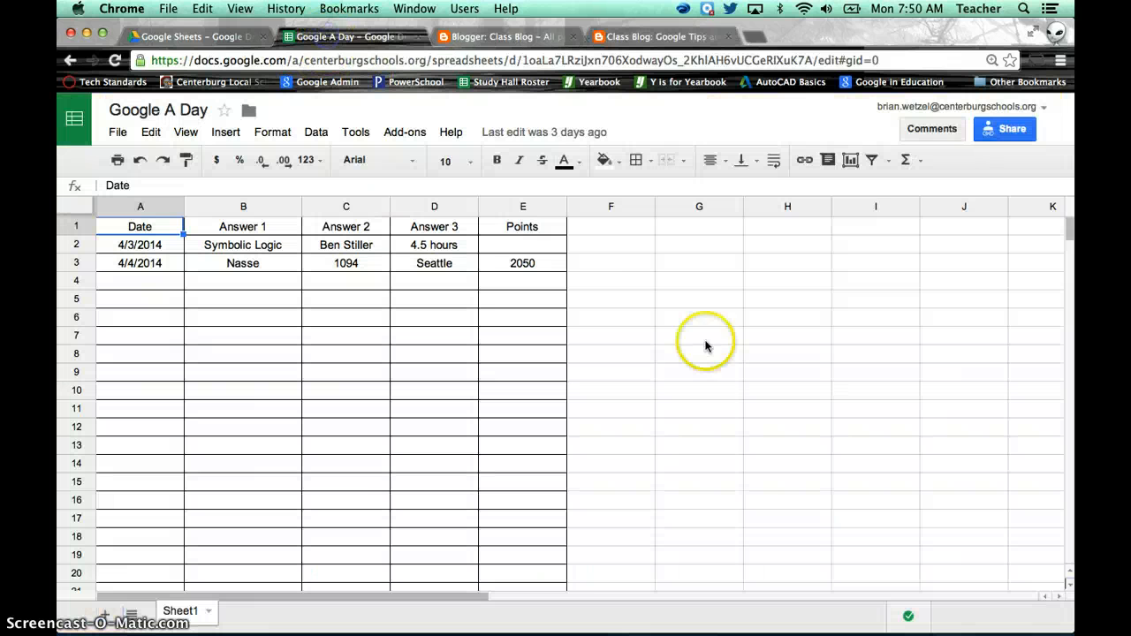
{"action": "left_click_drag", "start_coordinate": [639, 227], "coordinate": [979, 226]}
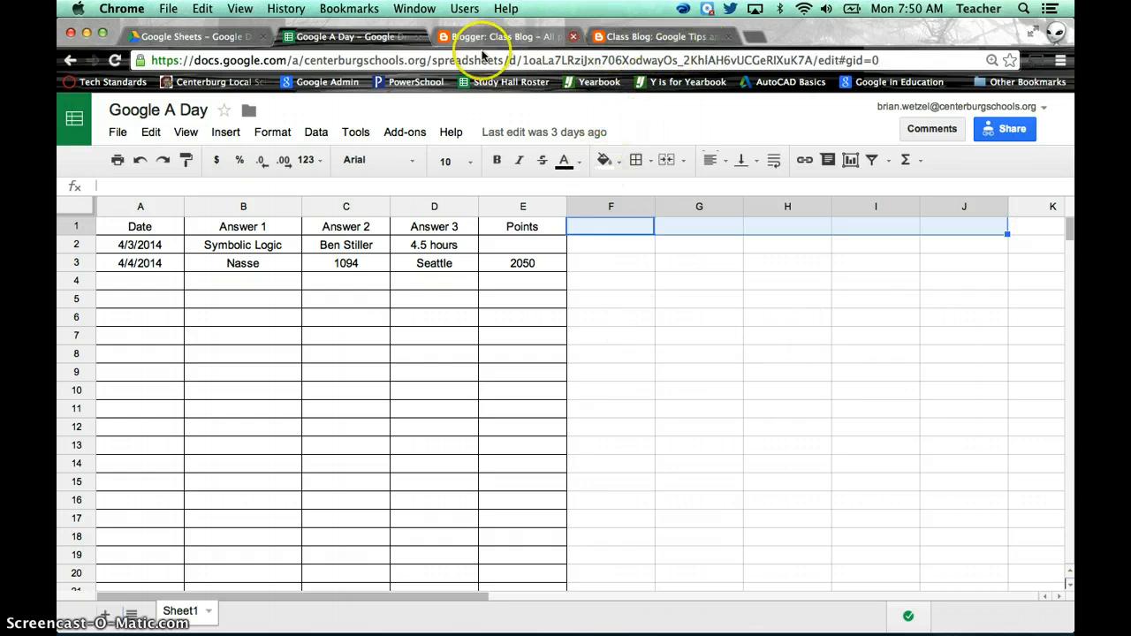
{"action": "left_click", "coordinate": [509, 37]}
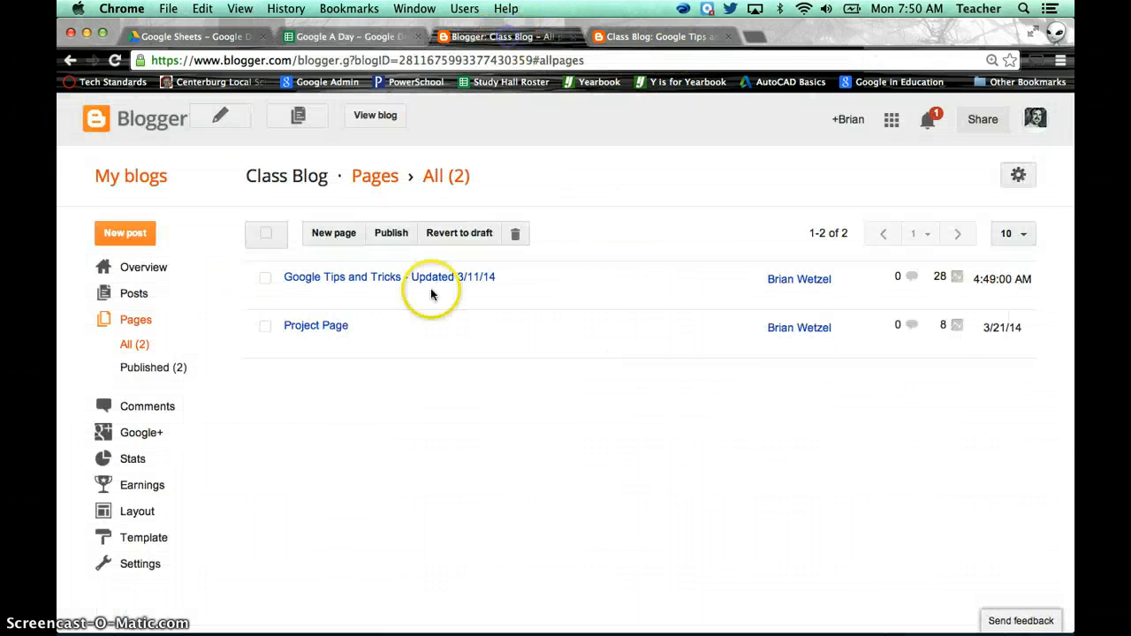
Review the embedded Google A Day table on the live blog page once more, from its header through its empty rows.
{"action": "left_click", "coordinate": [657, 36]}
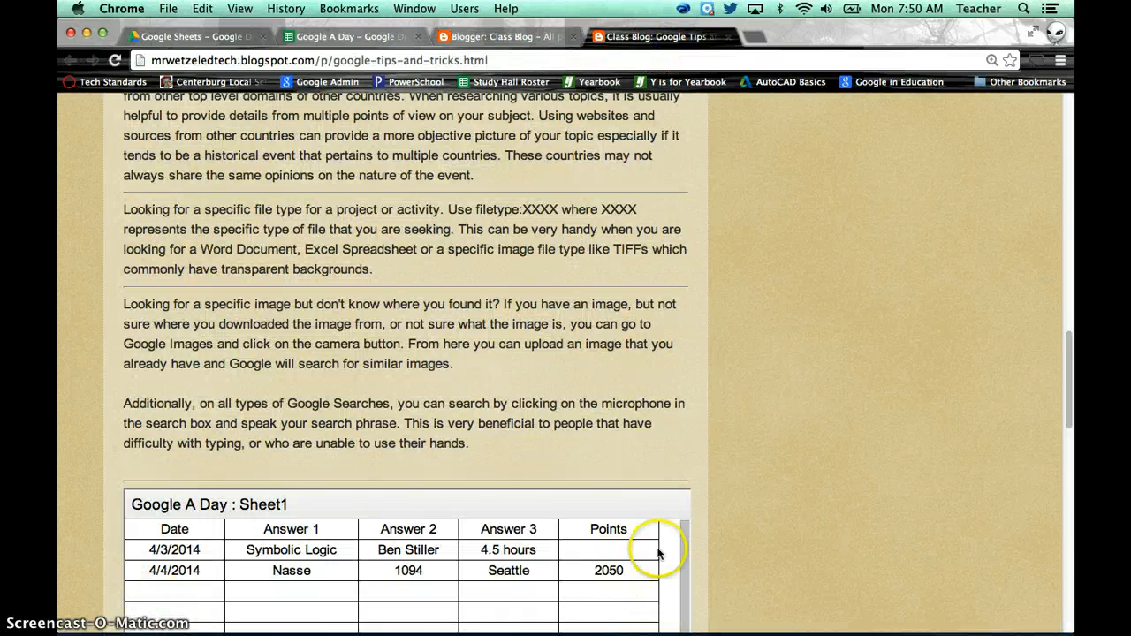
{"action": "scroll", "coordinate": [619, 566], "scroll_direction": "up", "scroll_amount": 2}
{"action": "scroll", "coordinate": [885, 502], "scroll_direction": "down", "scroll_amount": 5}
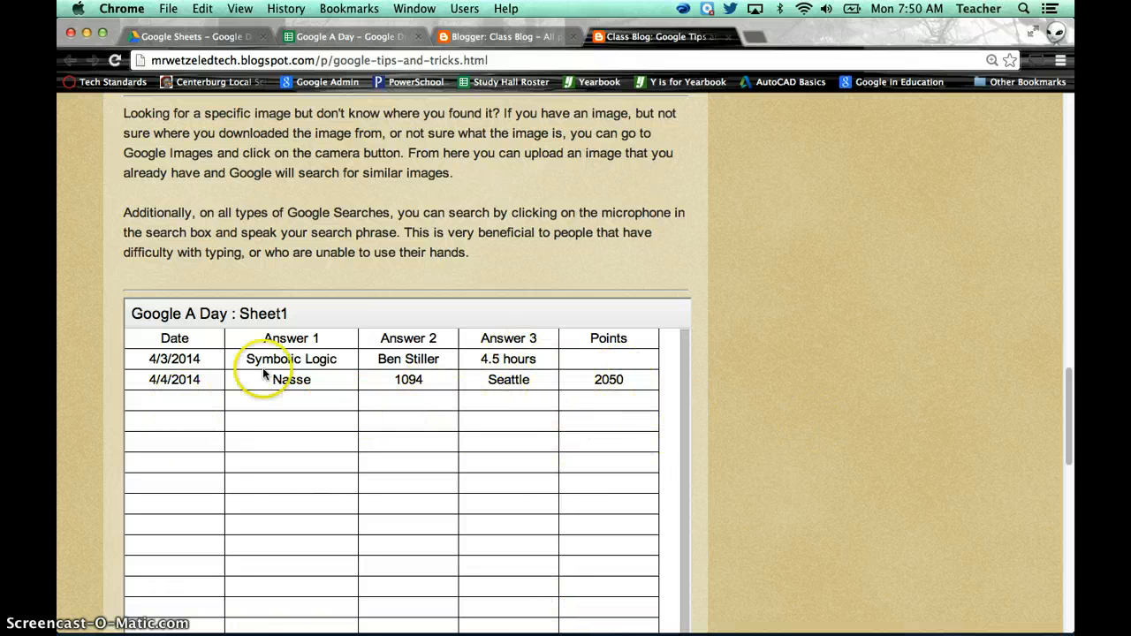
{"action": "scroll", "coordinate": [259, 458], "scroll_direction": "down", "scroll_amount": 1}
{"action": "scroll", "coordinate": [518, 434], "scroll_direction": "down", "scroll_amount": 2}
{"action": "scroll", "coordinate": [536, 454], "scroll_direction": "up", "scroll_amount": 4}
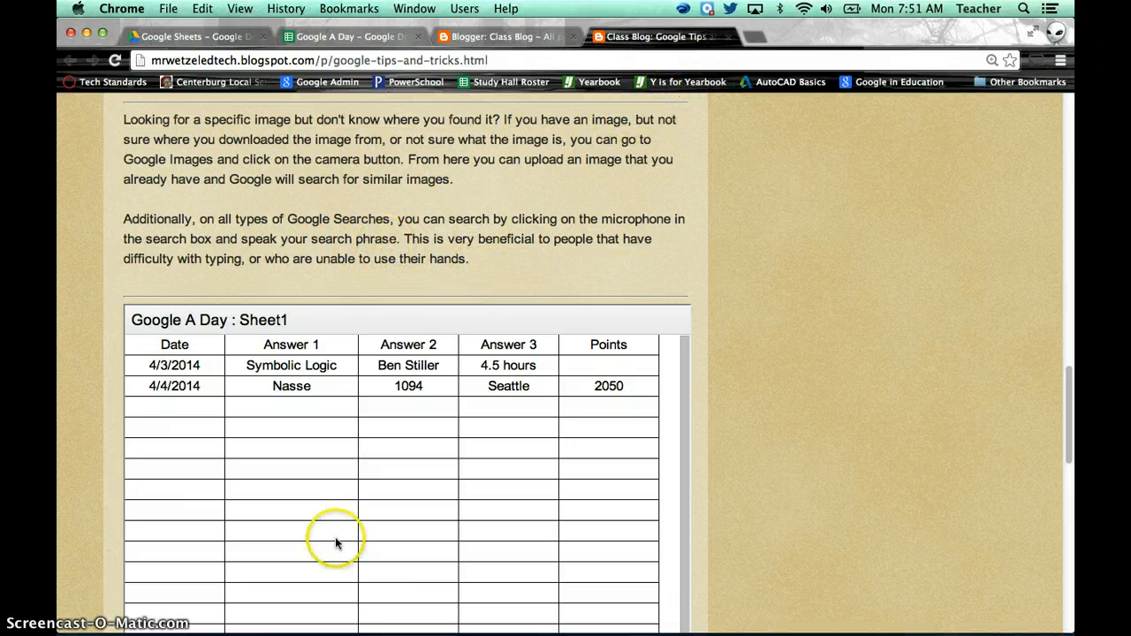
{"action": "key", "text": "super+p"}
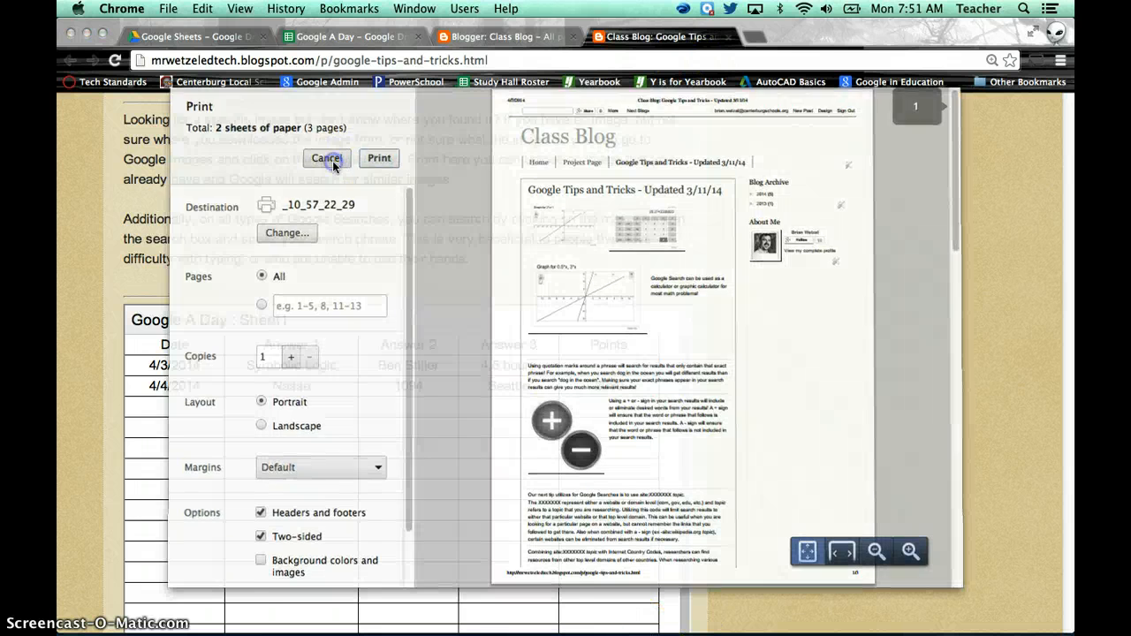
{"action": "left_click", "coordinate": [325, 159]}
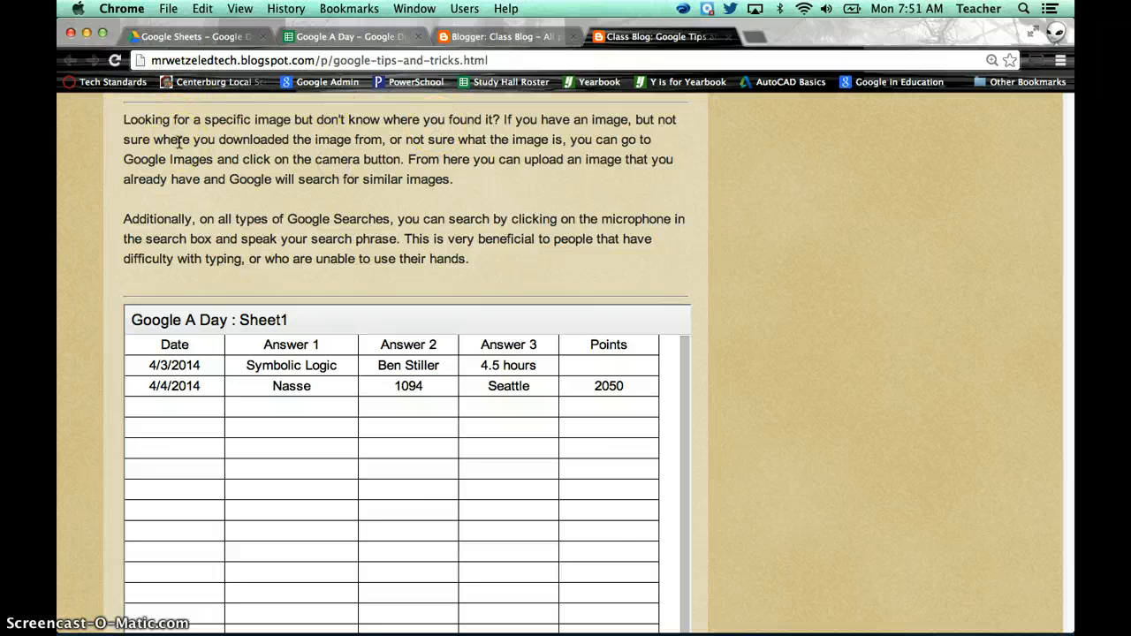
{"action": "mouse_move", "coordinate": [747, 619]}
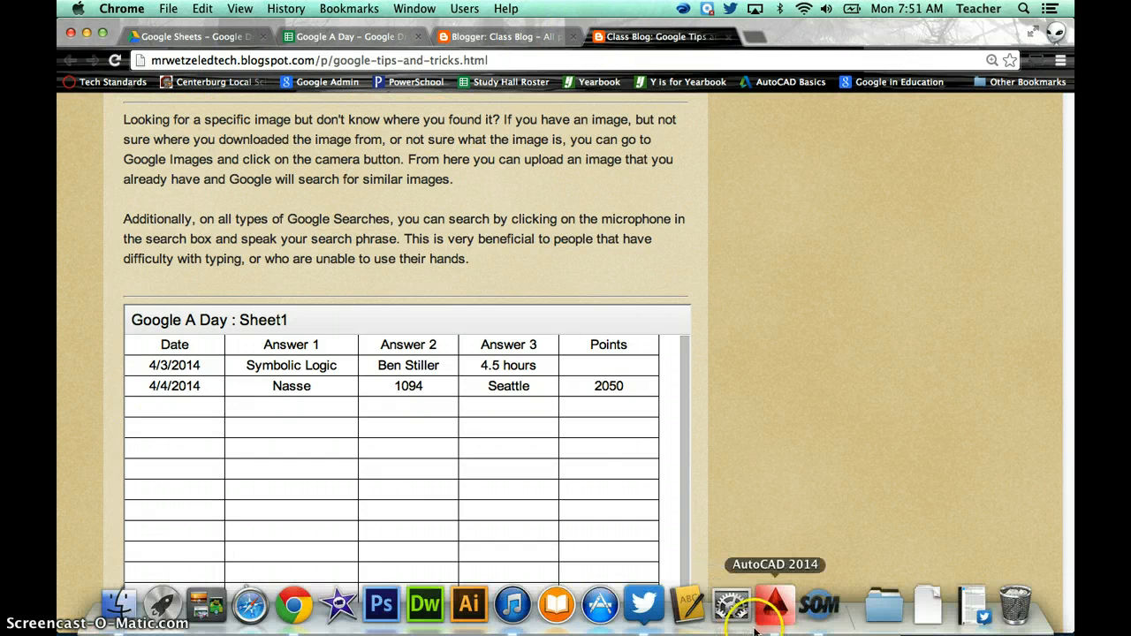
{"action": "left_click", "coordinate": [820, 609]}
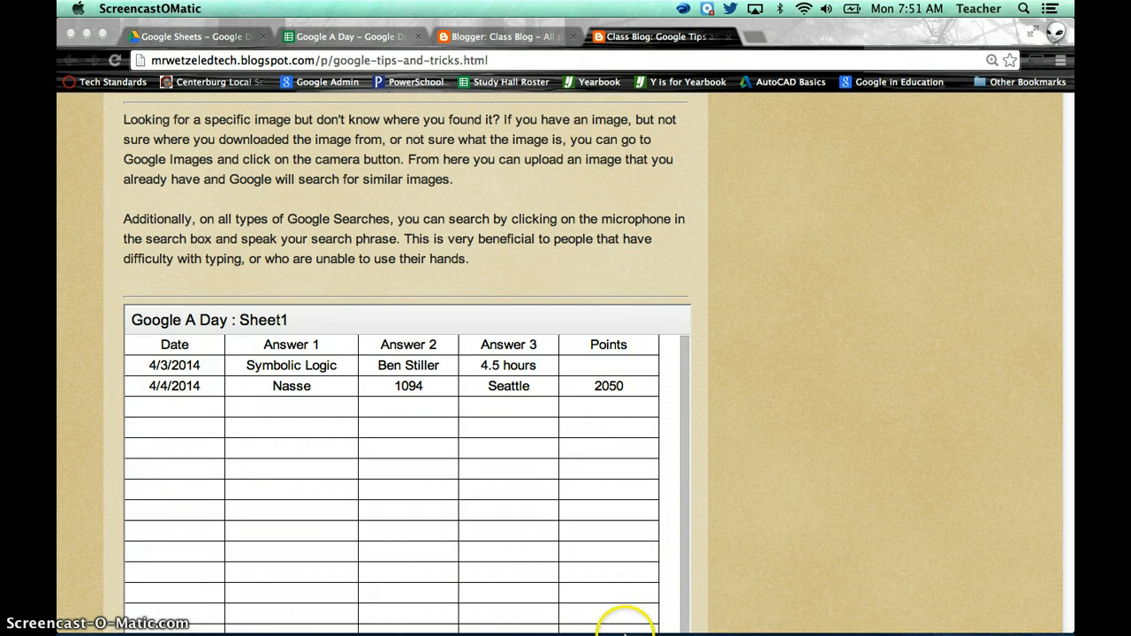
{"action": "left_click", "coordinate": [666, 617]}
{"action": "mouse_move", "coordinate": [775, 618]}
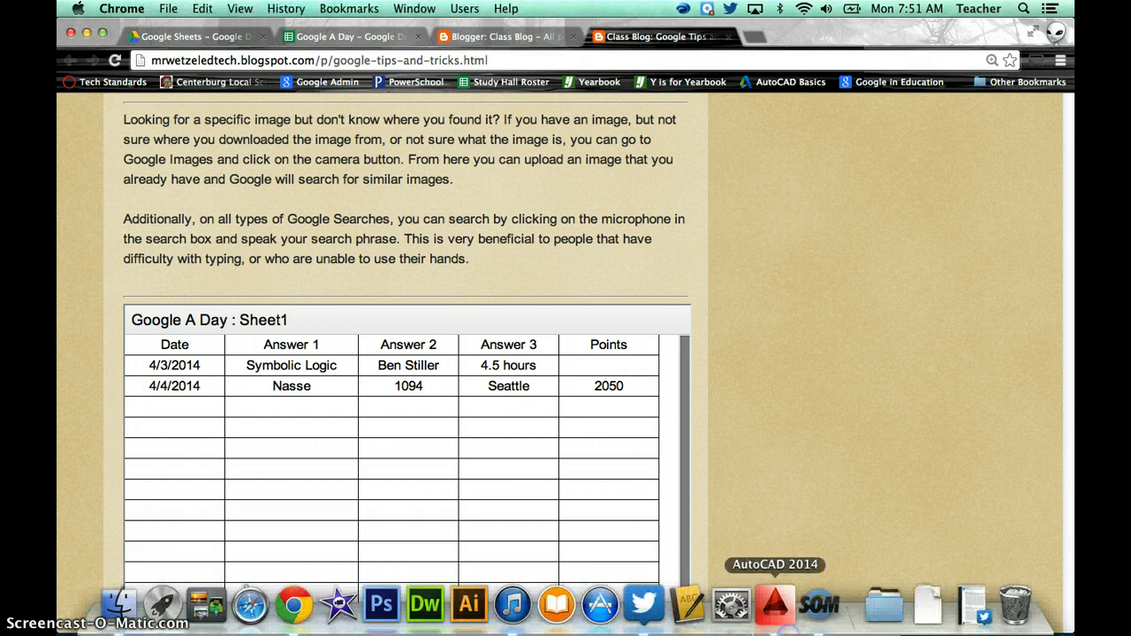